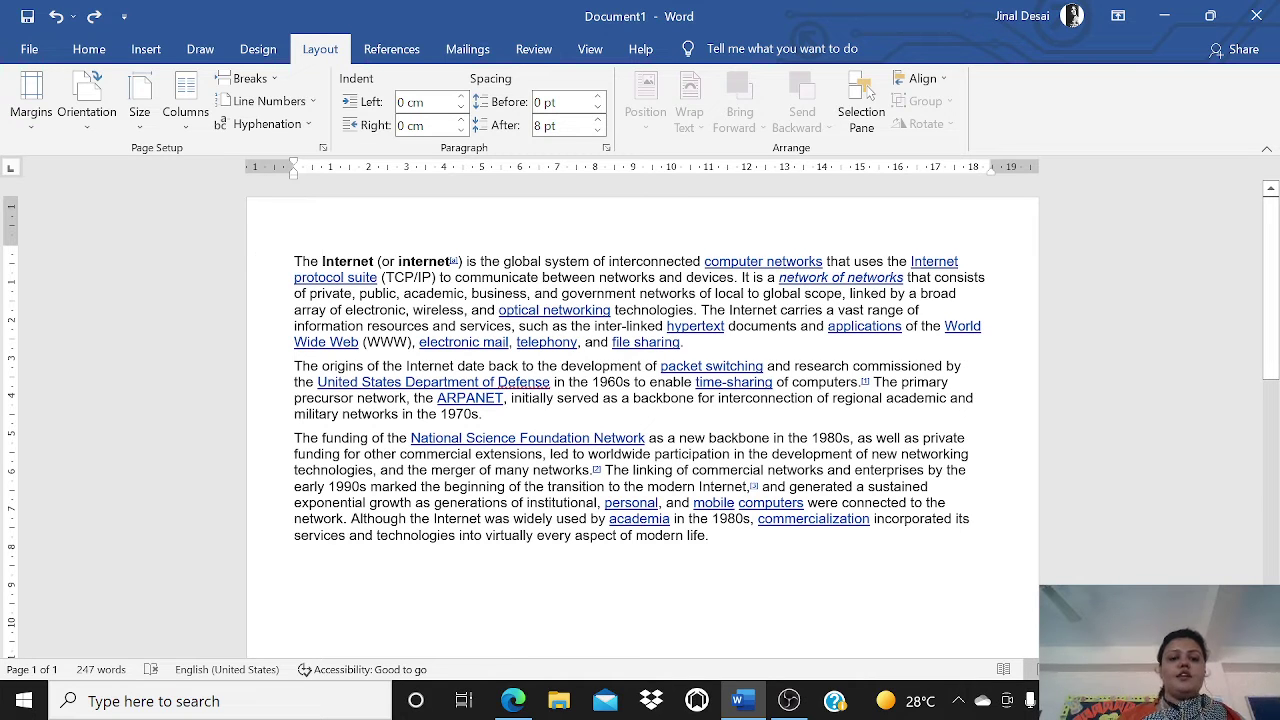
# Extend the selection down across the pasted three-paragraph Internet article
pyautogui.hotkey('shift', 'Down')
pyautogui.hotkey('shift', 'Down')
pyautogui.hotkey('shift', 'Down')
pyautogui.hotkey('shift', 'Down')
pyautogui.hotkey('shift', 'Down')
pyautogui.hotkey('shift', 'Down')
pyautogui.hotkey('shift', 'Down')
pyautogui.hotkey('shift', 'Down')
pyautogui.hotkey('shift', 'Down')
pyautogui.hotkey('shift', 'Down')
pyautogui.hotkey('shift', 'Down')
pyautogui.hotkey('shift', 'Down')
pyautogui.hotkey('shift', 'Down')
pyautogui.hotkey('shift', 'Down')
pyautogui.hotkey('shift', 'Down')
pyautogui.hotkey('shift', 'Down')
pyautogui.hotkey('shift', 'Down')
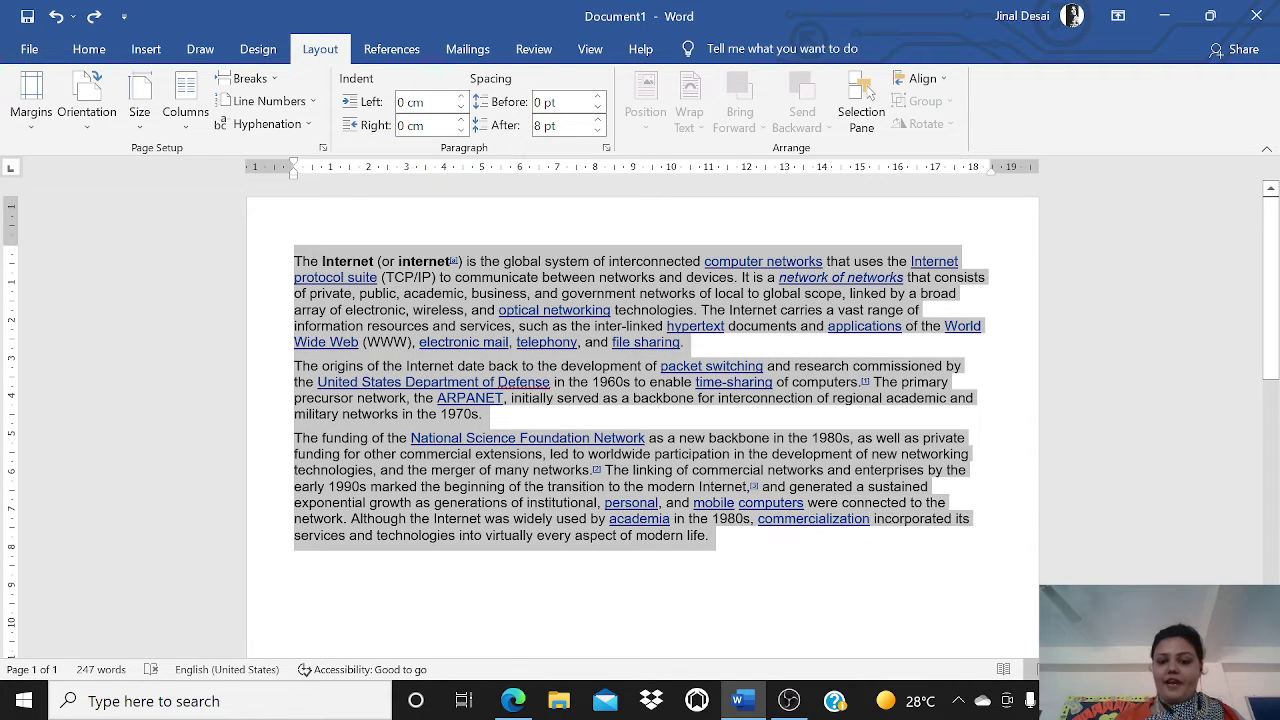
# Select the entire article and bring up the Home tab formatting tools
pyautogui.keyDown('shift'); pyautogui.click(720, 537); pyautogui.keyUp('shift')
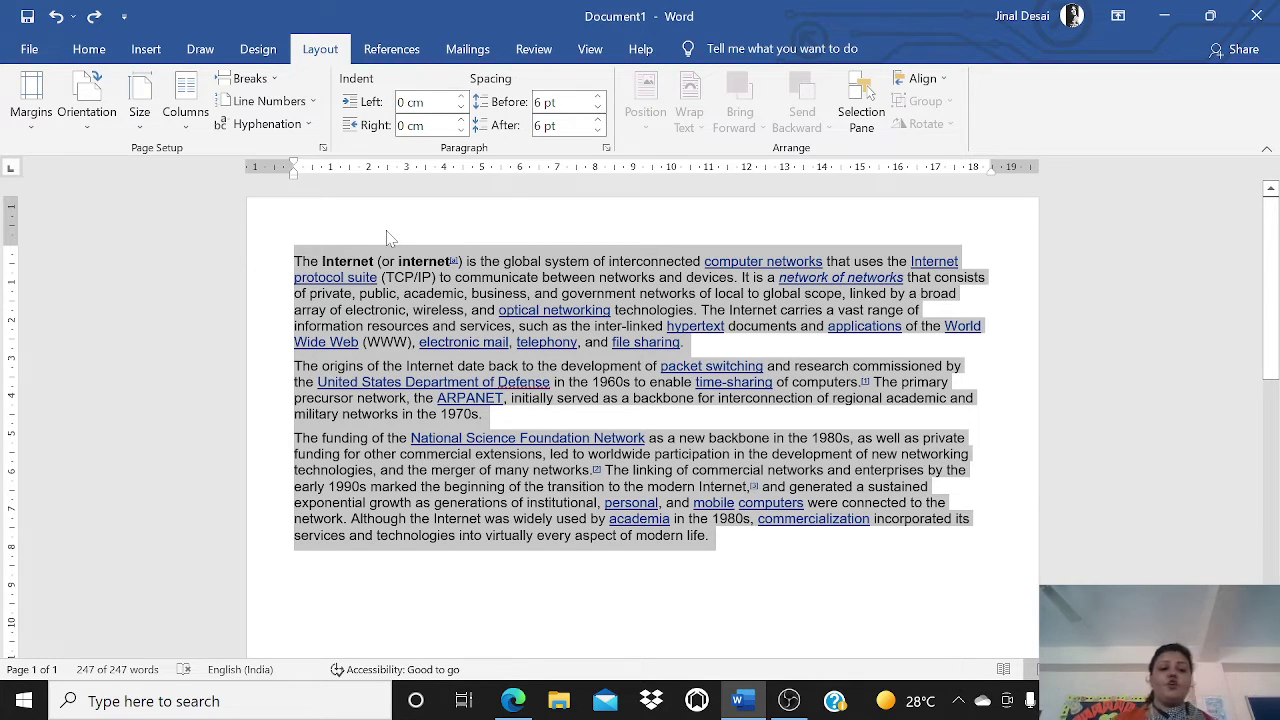
pyautogui.click(98, 53)
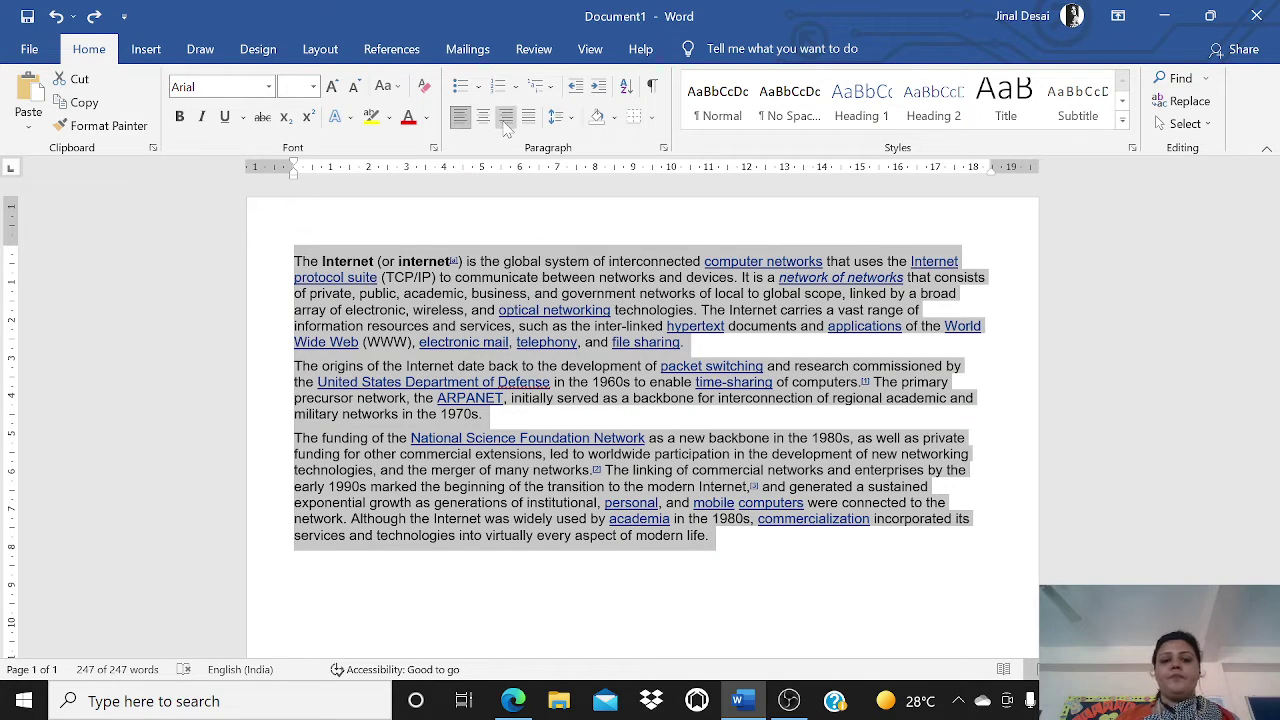
# Try right, centre and left alignment, then justify all three paragraphs and deselect
pyautogui.click(506, 120)
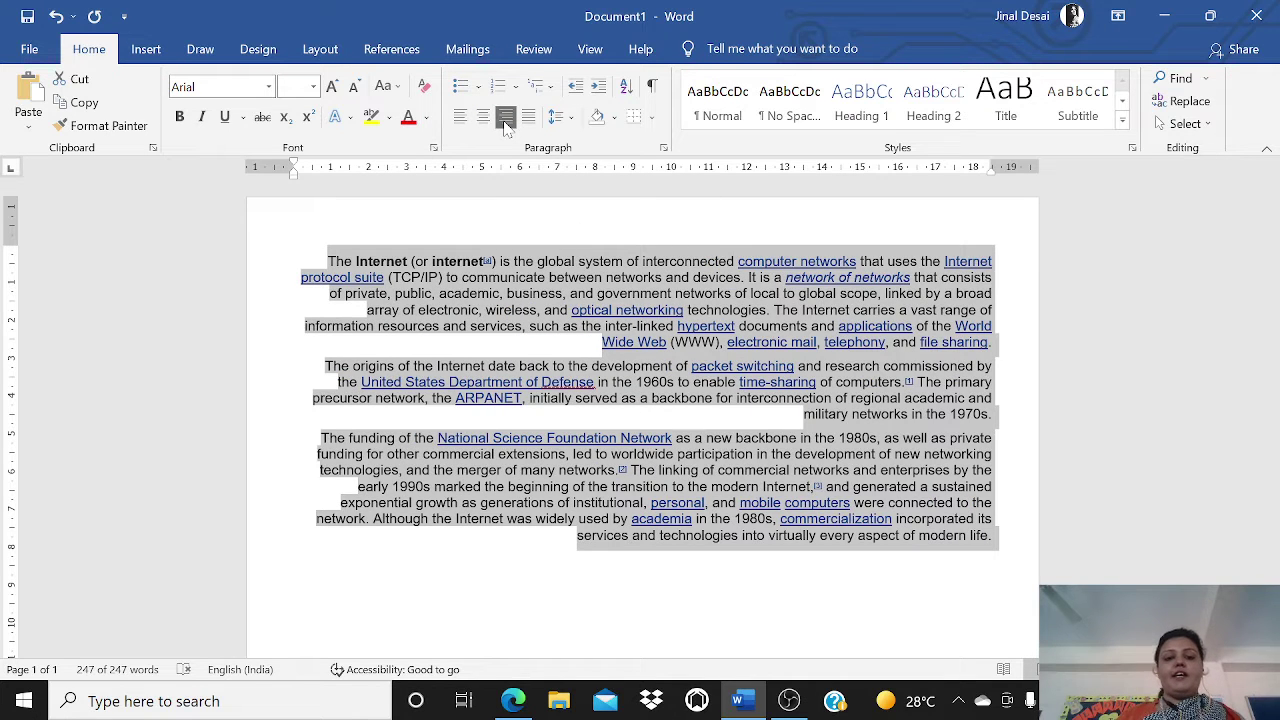
pyautogui.click(485, 118)
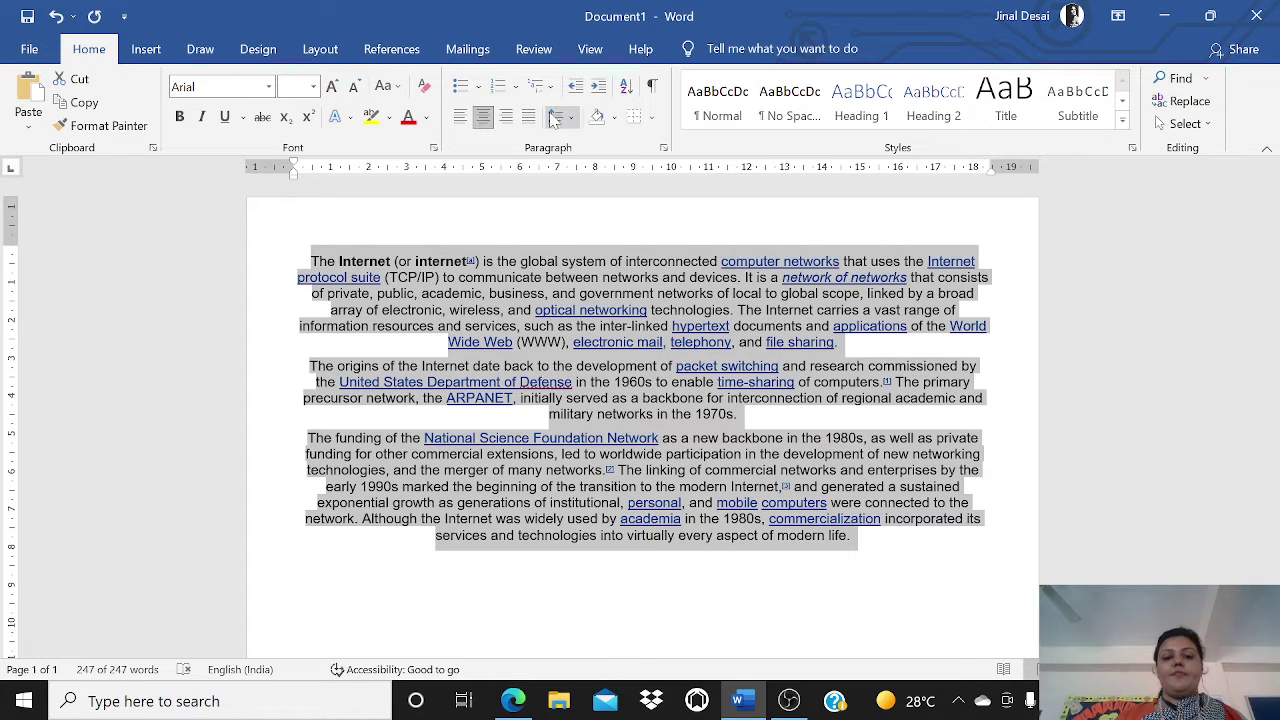
pyautogui.click(529, 117)
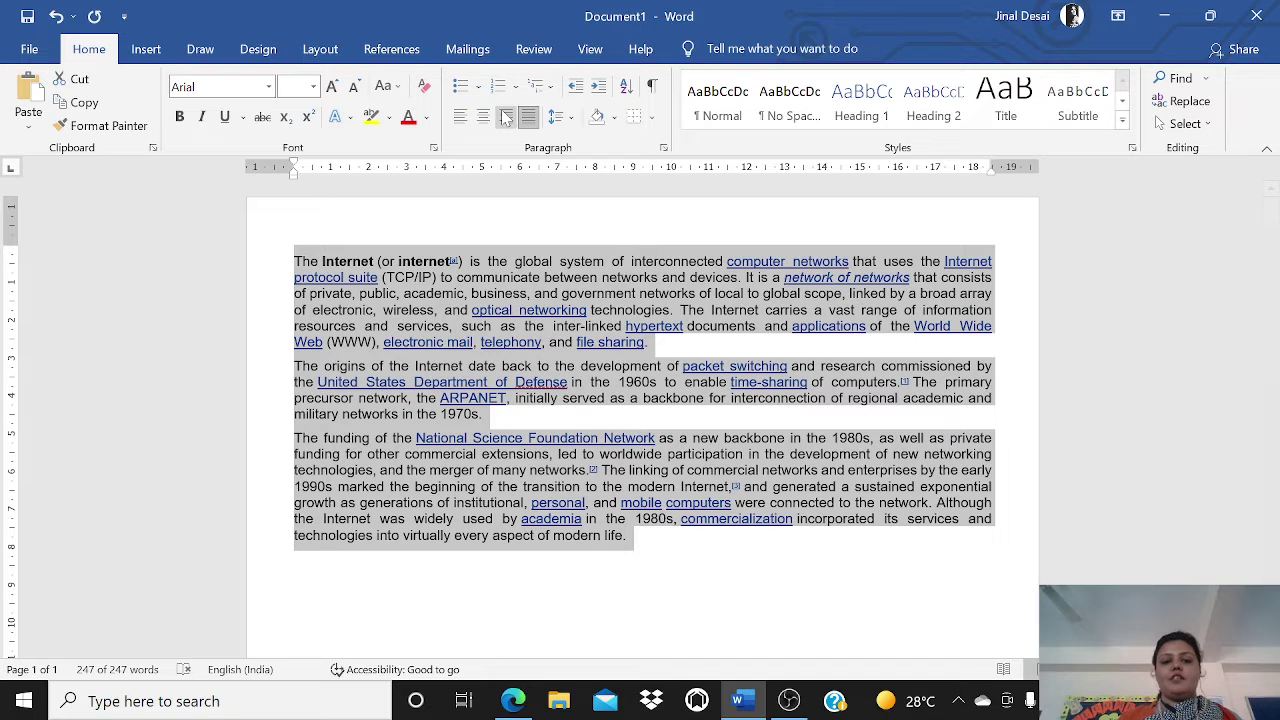
pyautogui.click(461, 118)
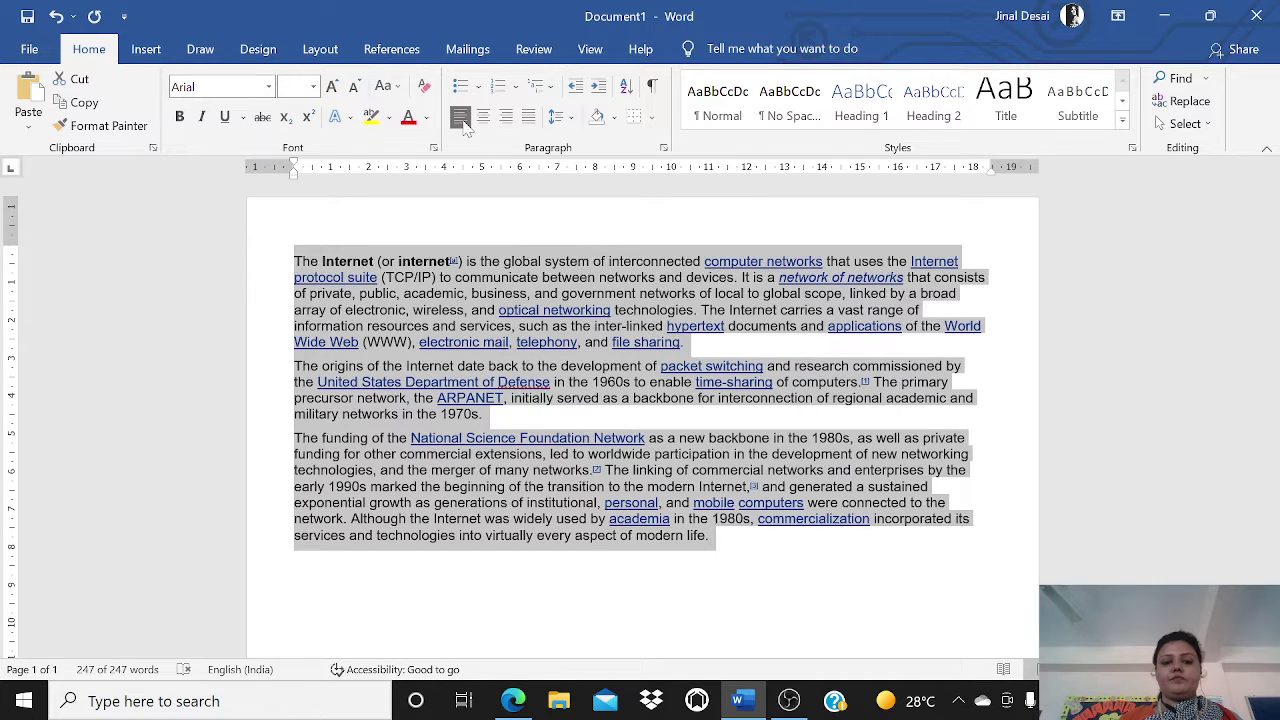
pyautogui.click(506, 122)
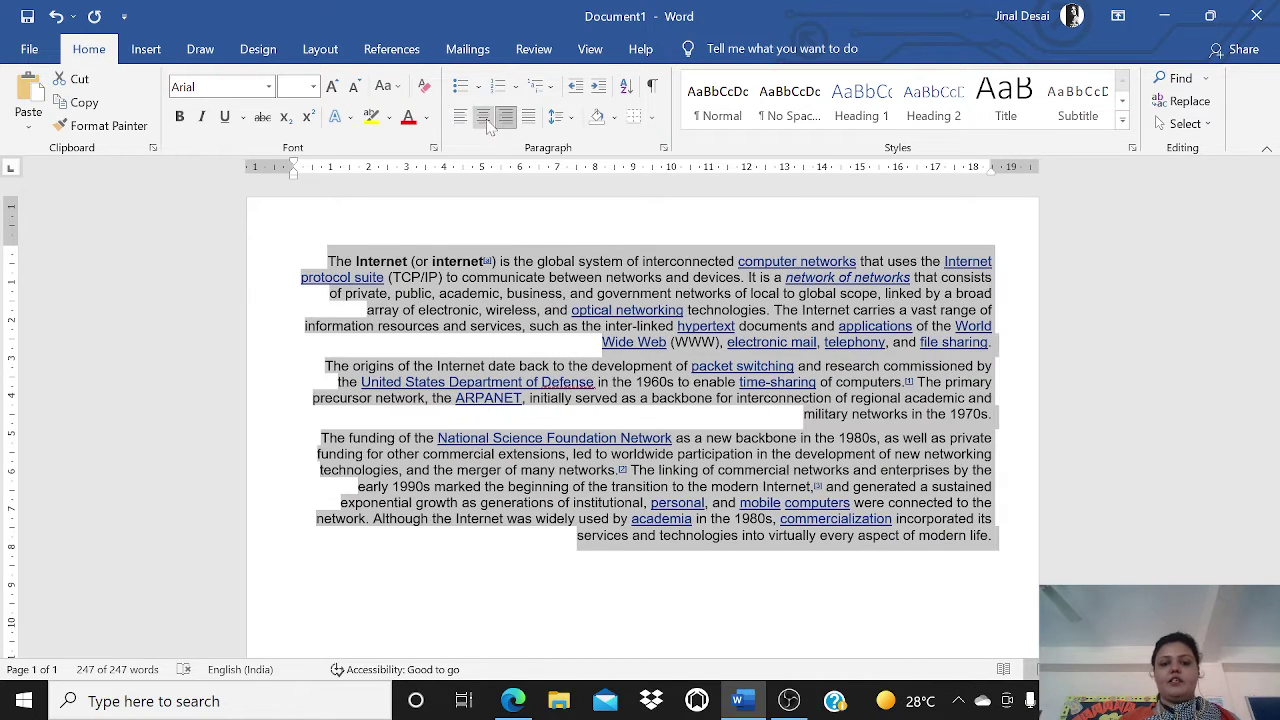
pyautogui.click(484, 120)
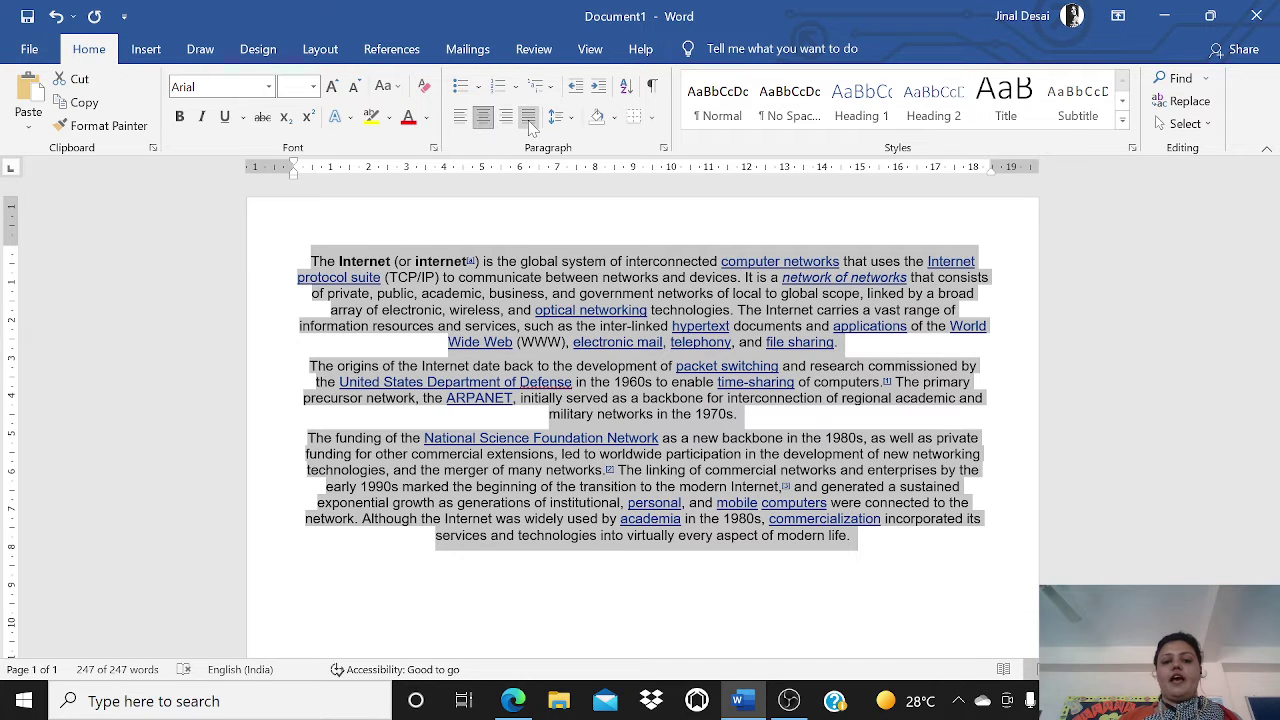
pyautogui.click(529, 120)
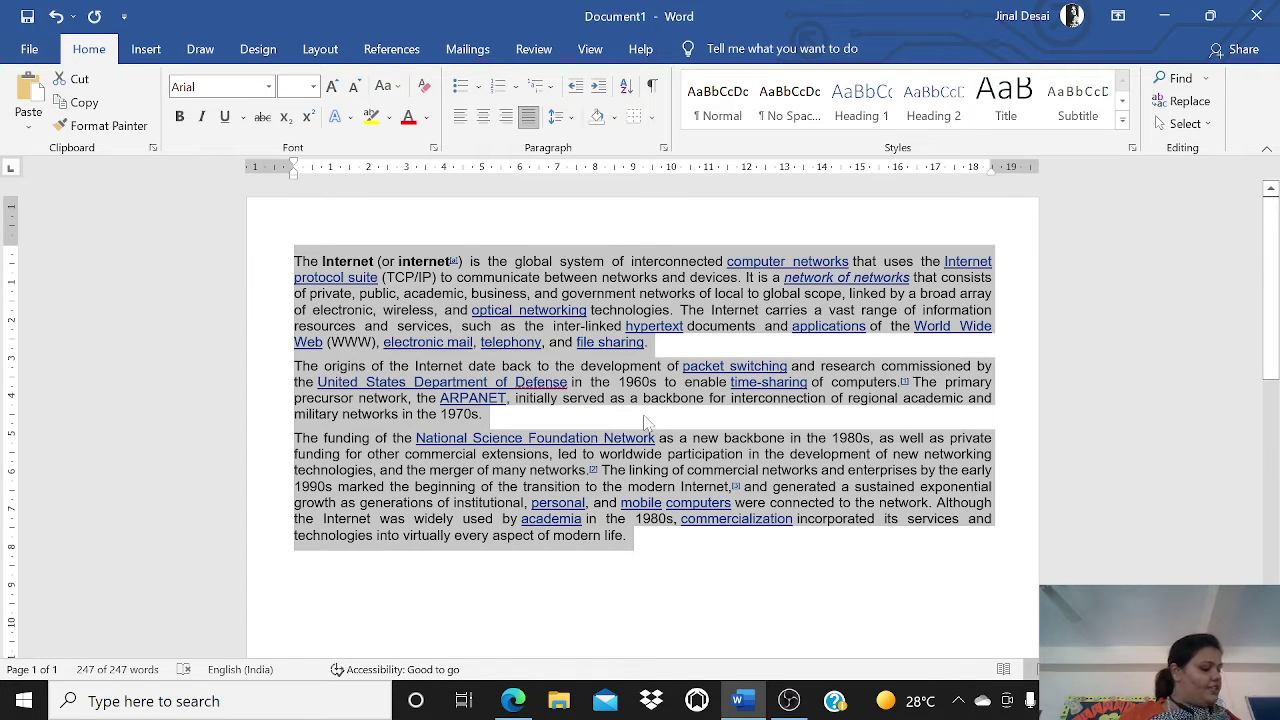
pyautogui.click(743, 548)
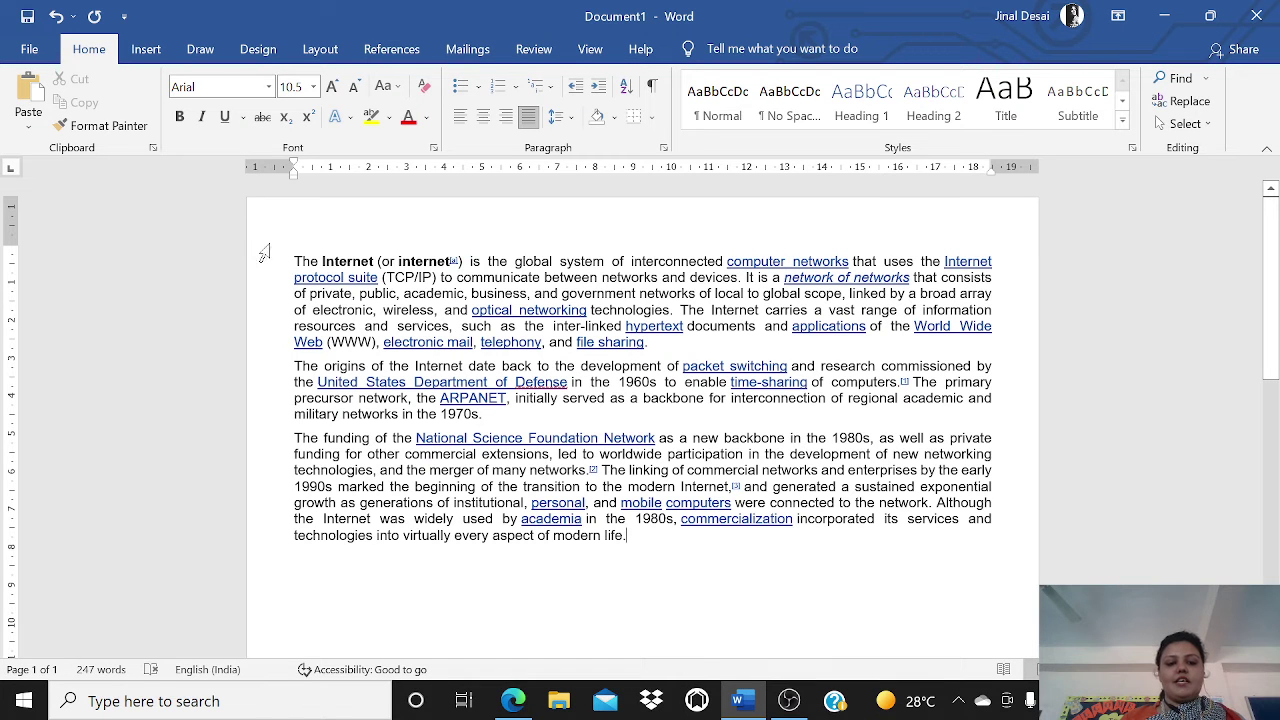
# Select the whole article and apply 1.15 line spacing
pyautogui.moveTo(265, 261); pyautogui.dragTo(640, 545)
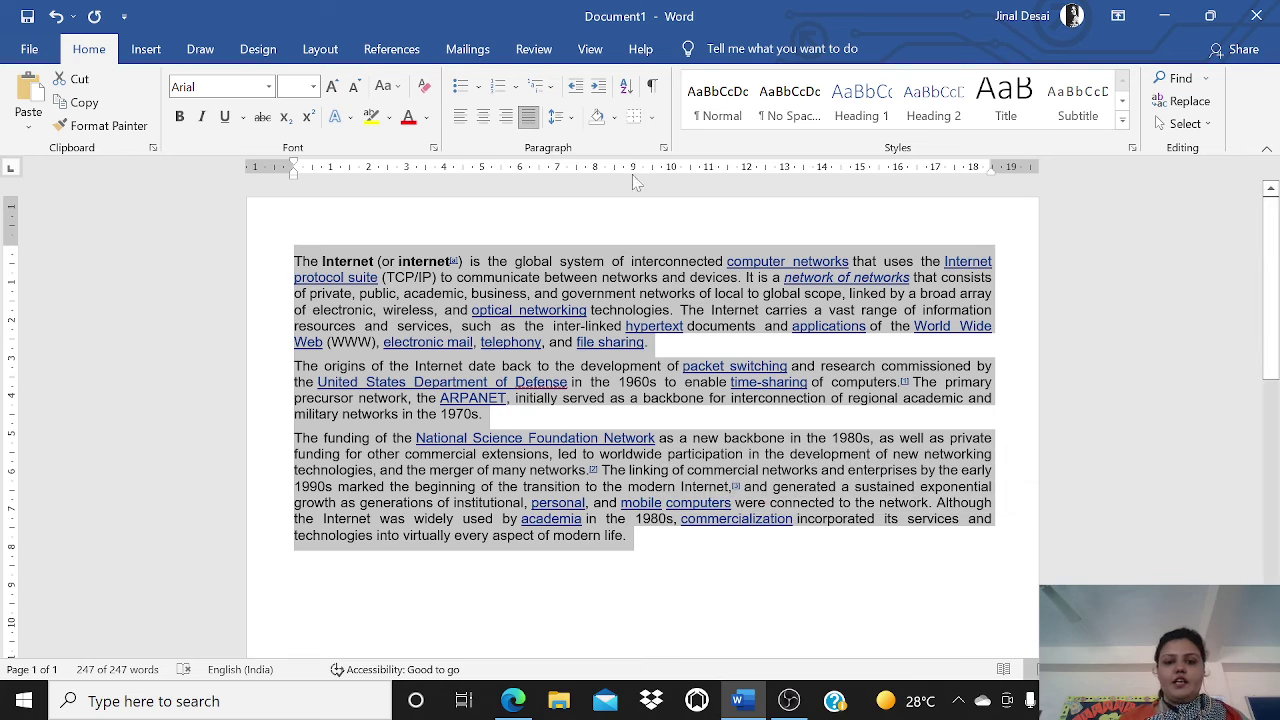
pyautogui.click(569, 122)
pyautogui.click(570, 122)
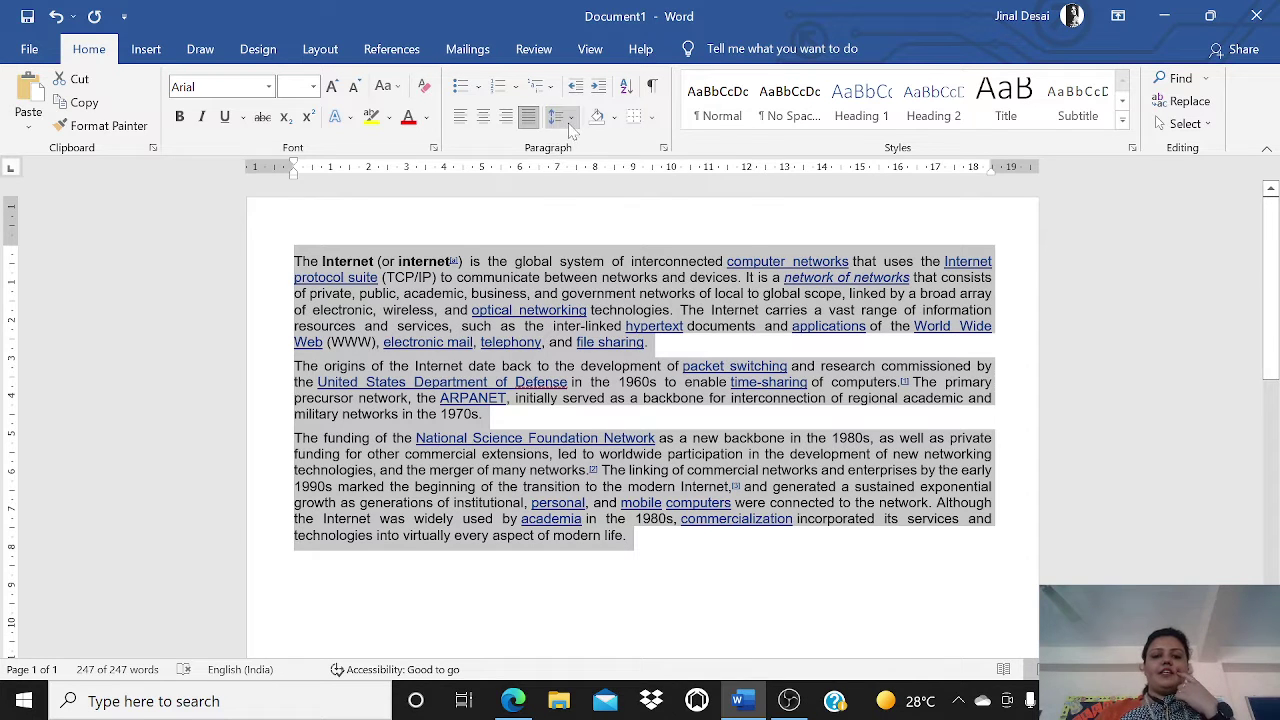
pyautogui.click(569, 122)
pyautogui.click(588, 164)
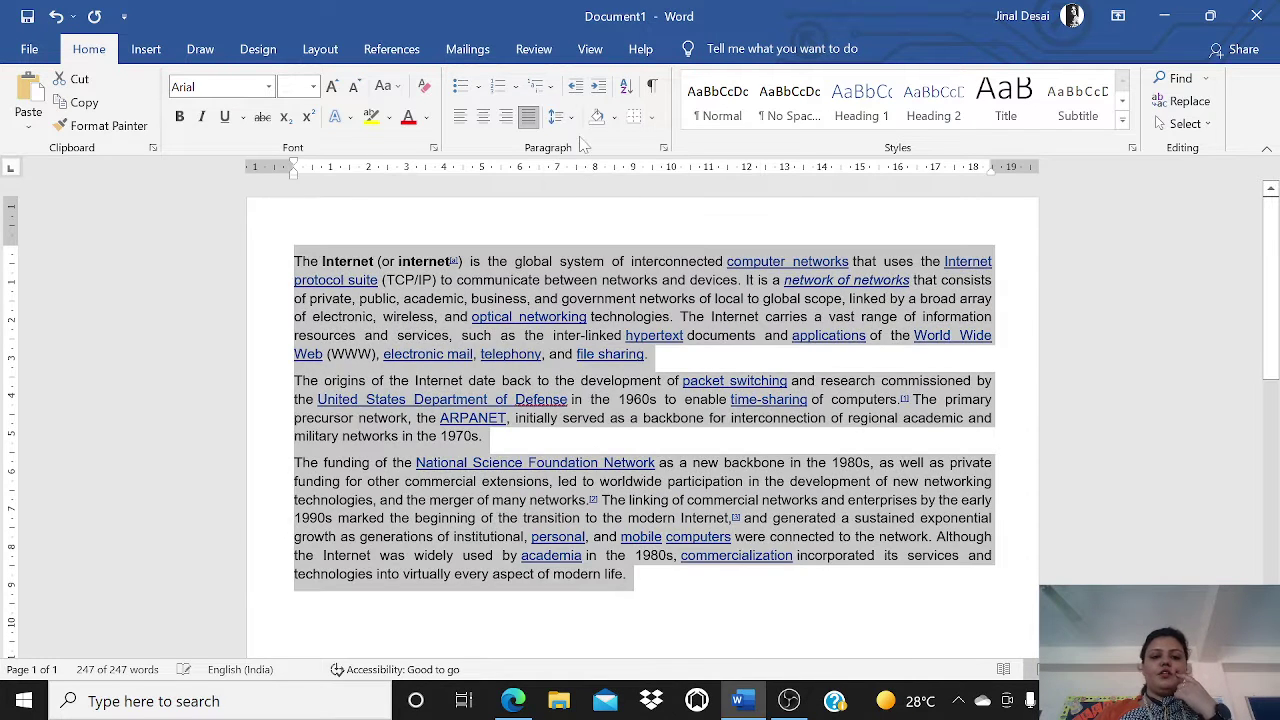
# Try 1.5 line spacing, then return to 1.15 and deselect the text
pyautogui.click(569, 120)
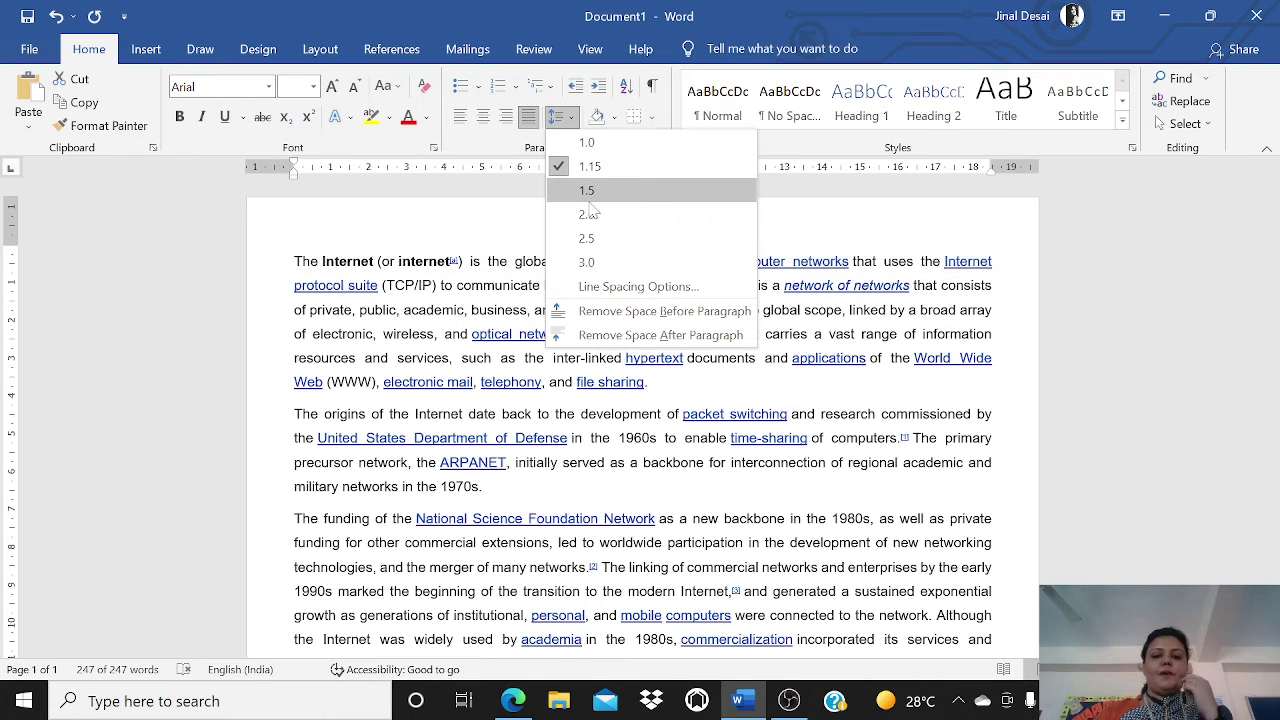
pyautogui.click(587, 190)
pyautogui.click(568, 118)
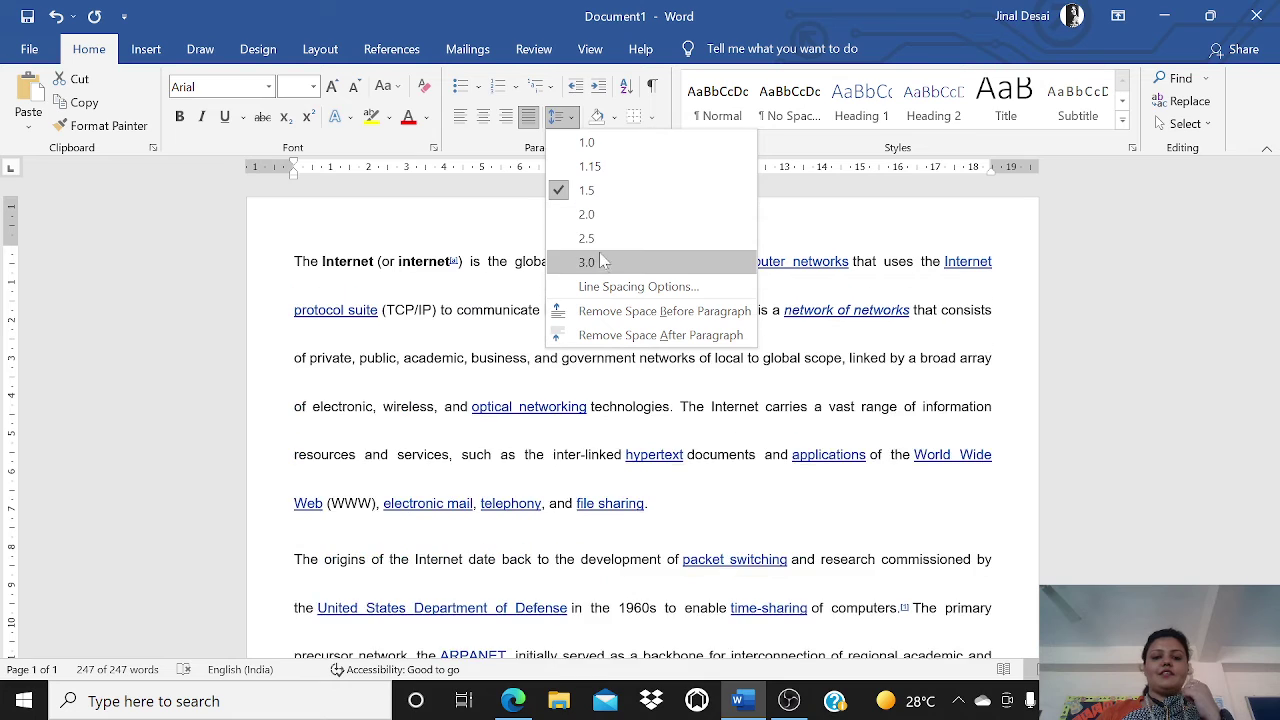
pyautogui.click(590, 167)
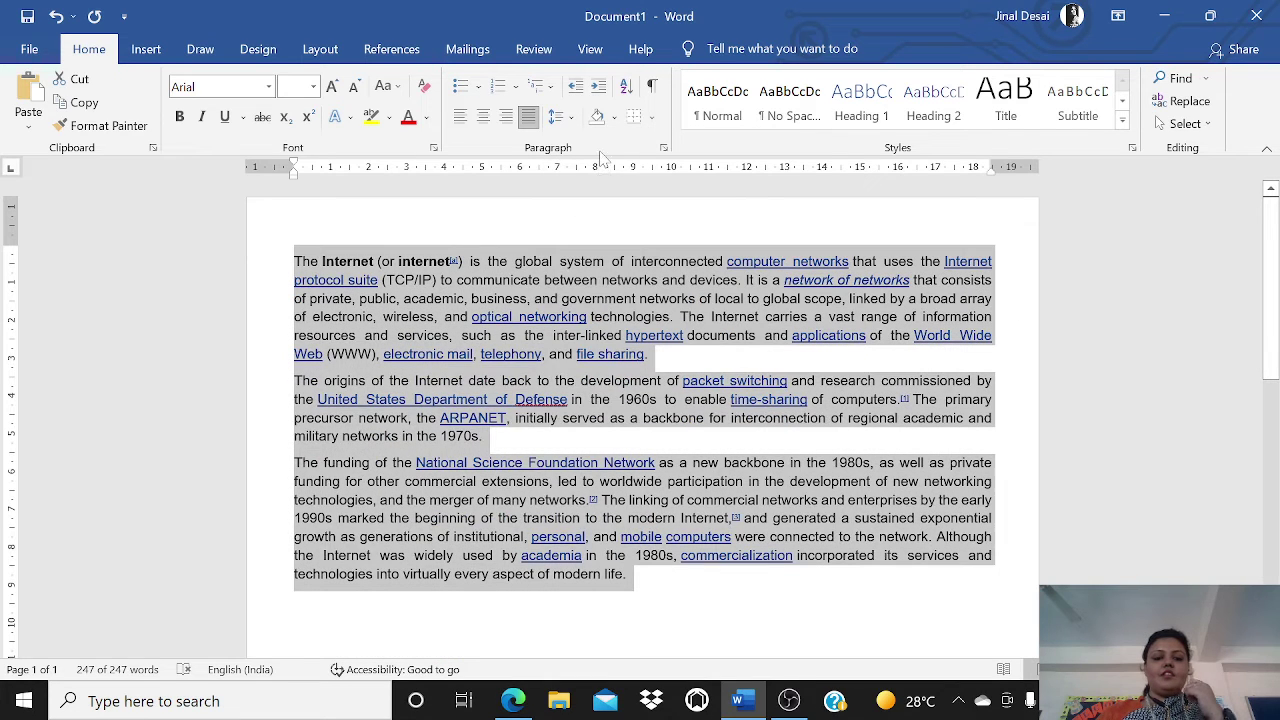
pyautogui.click(820, 625)
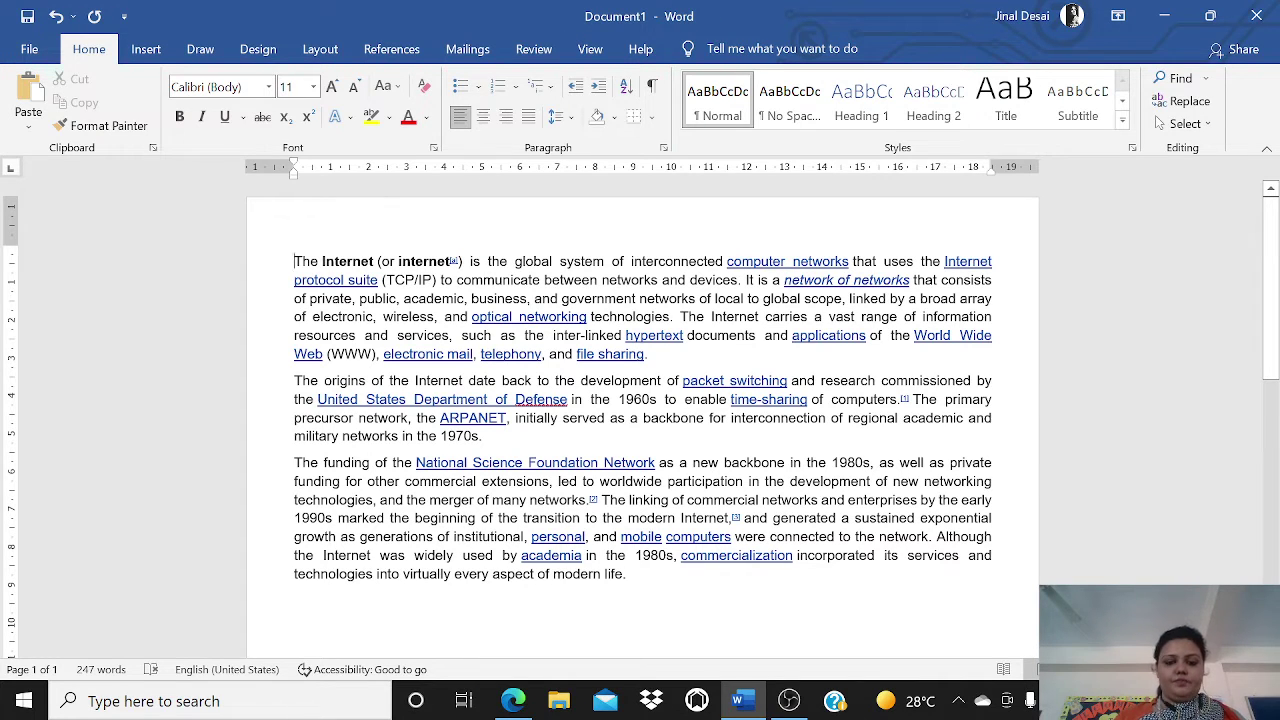
# Select all the article text and apply checkmark bullets to its paragraphs
pyautogui.hotkey('ctrl', 'a')
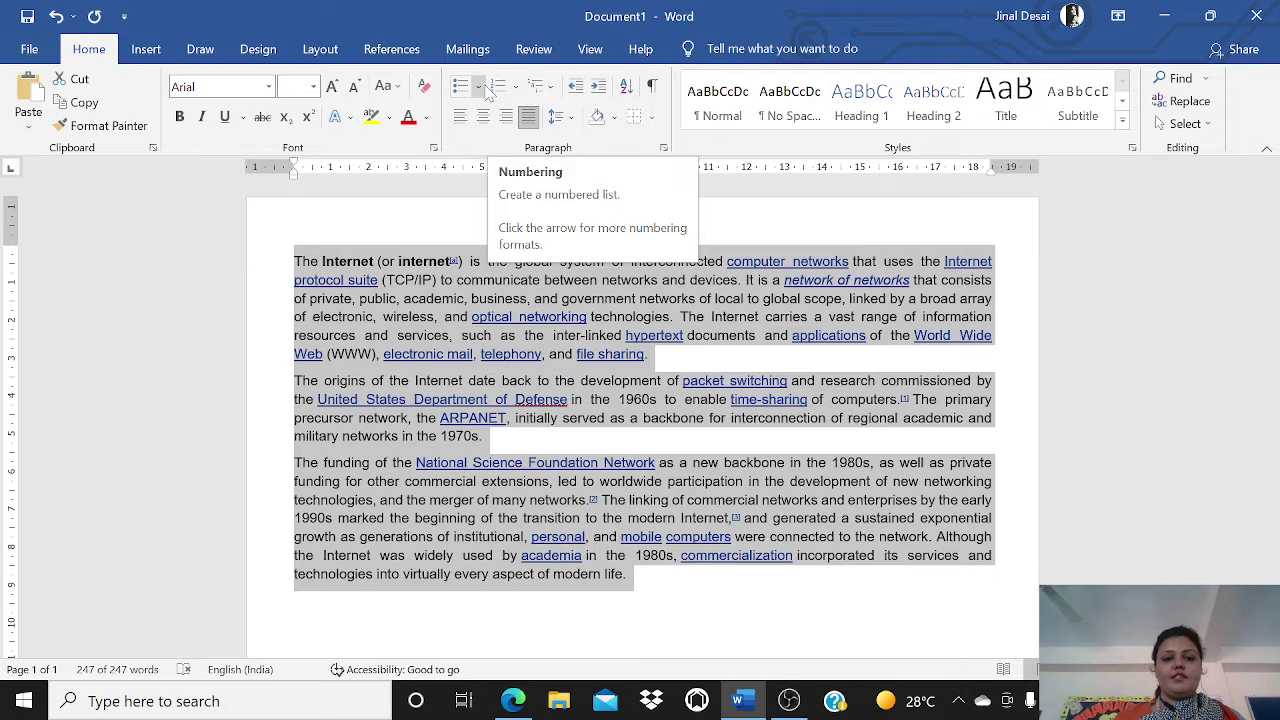
pyautogui.click(479, 89)
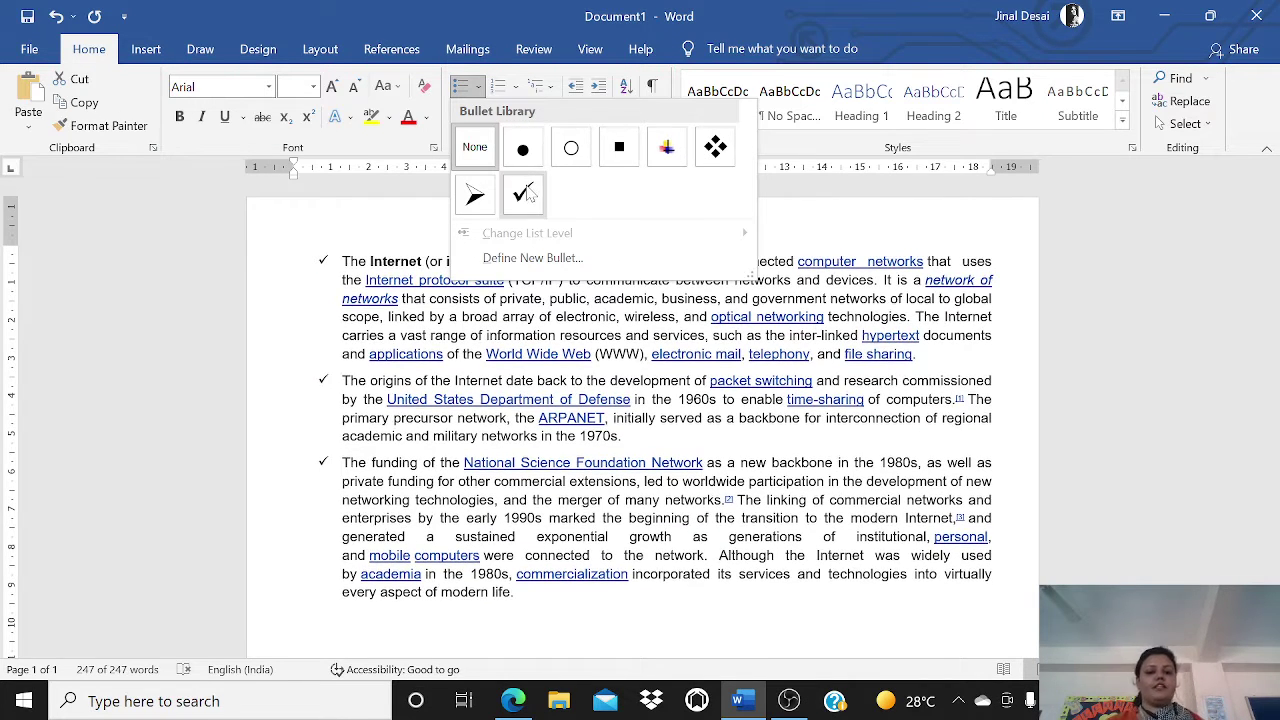
pyautogui.click(523, 194)
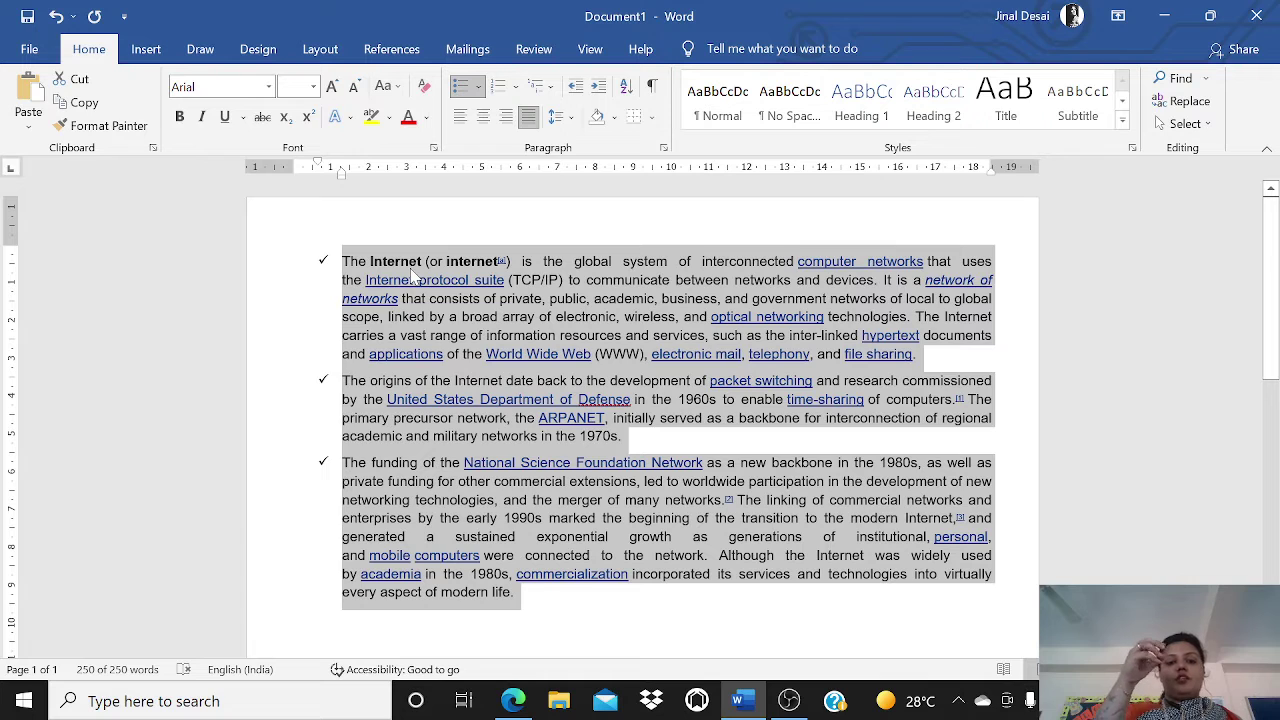
pyautogui.click(344, 262)
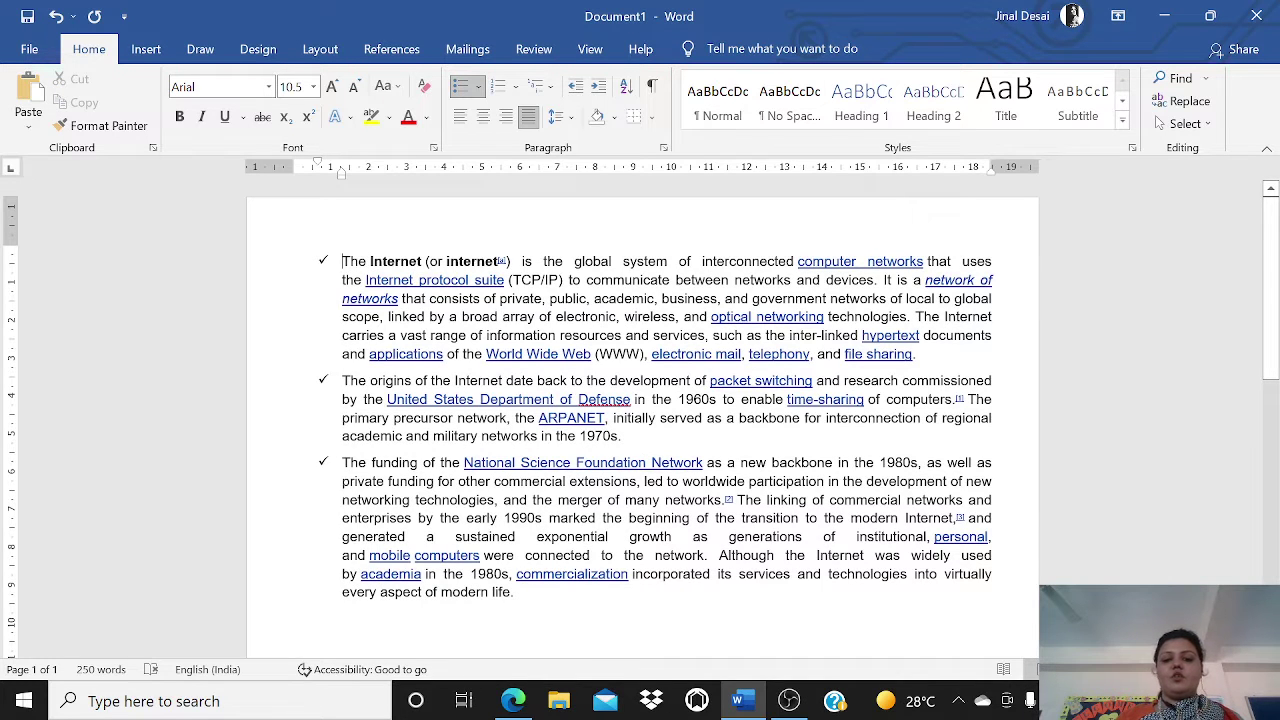
# Break the bulleted paragraphs at four points into seven checkmark items, then reselect everything
pyautogui.click(884, 280)
pyautogui.press('Return')
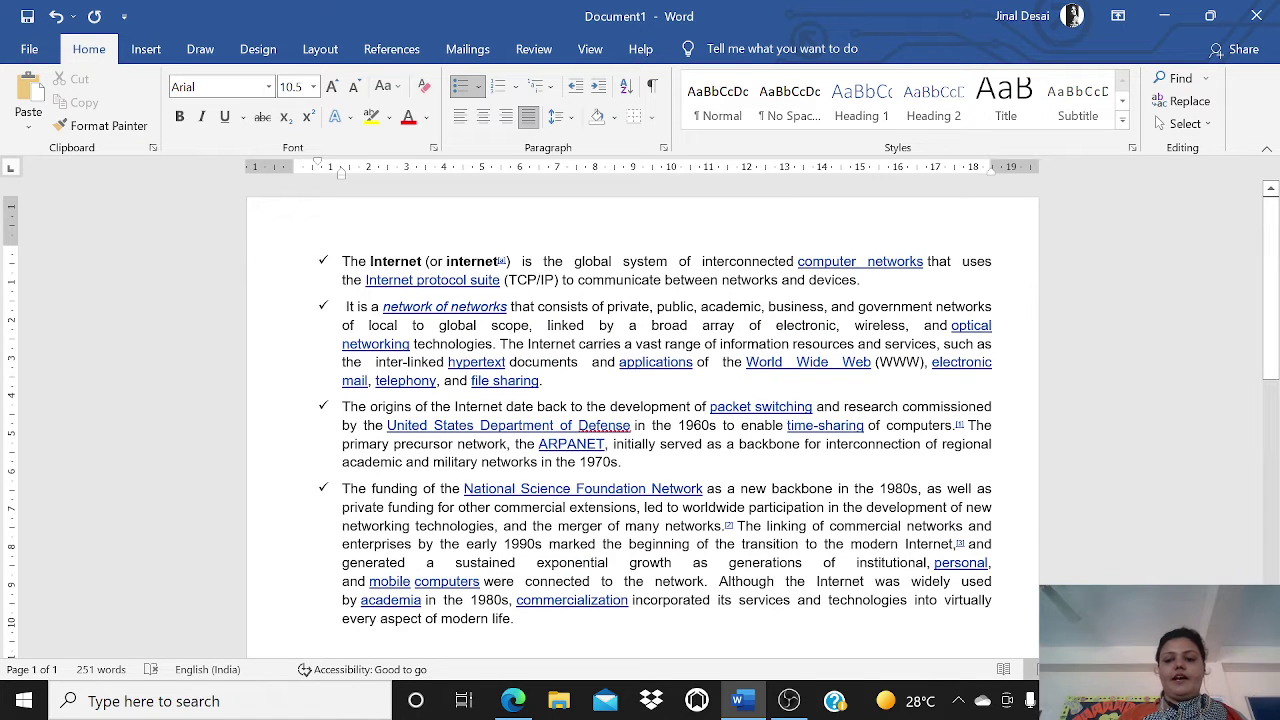
pyautogui.click(928, 344)
pyautogui.press('Return')
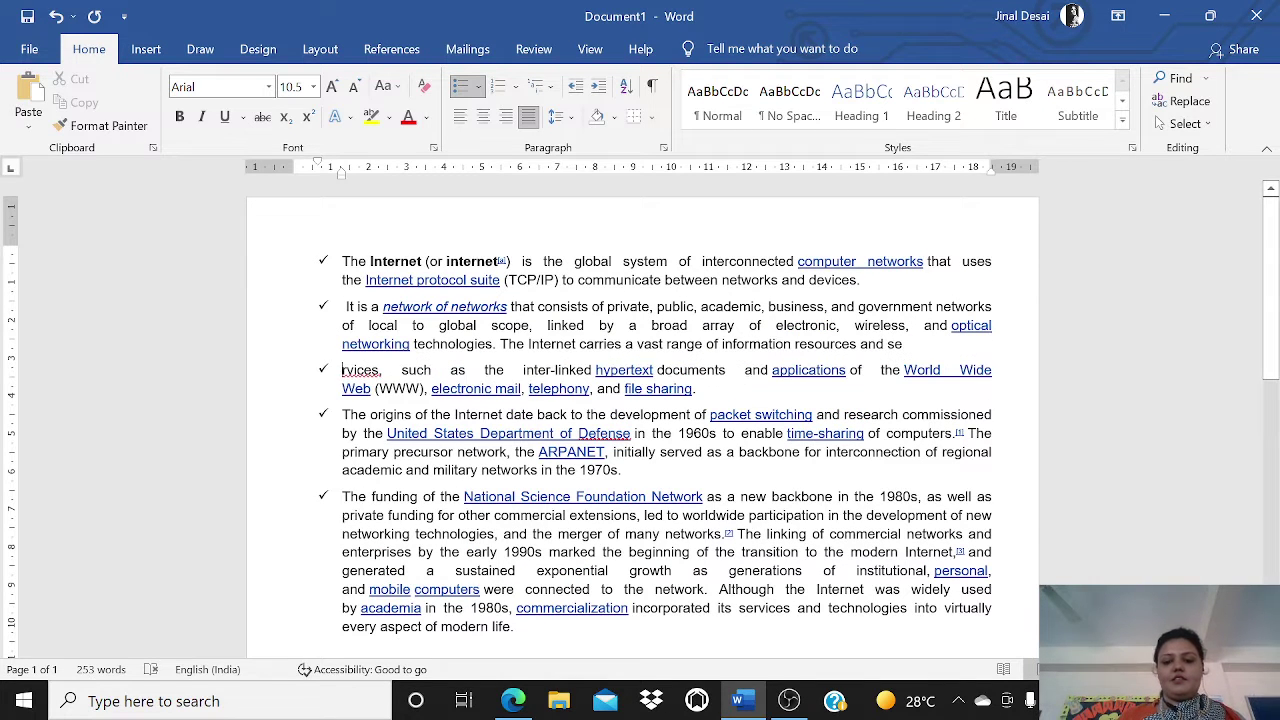
pyautogui.click(875, 496)
pyautogui.press('Return')
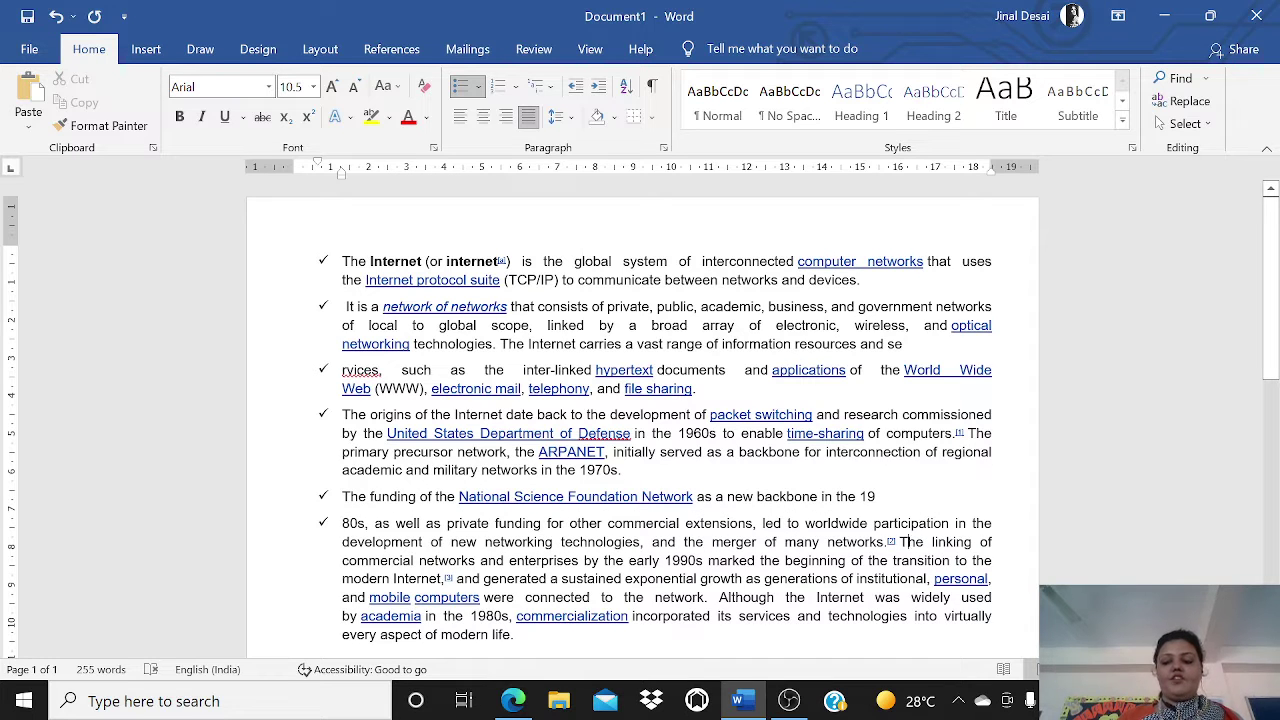
pyautogui.click(903, 541)
pyautogui.press('Return')
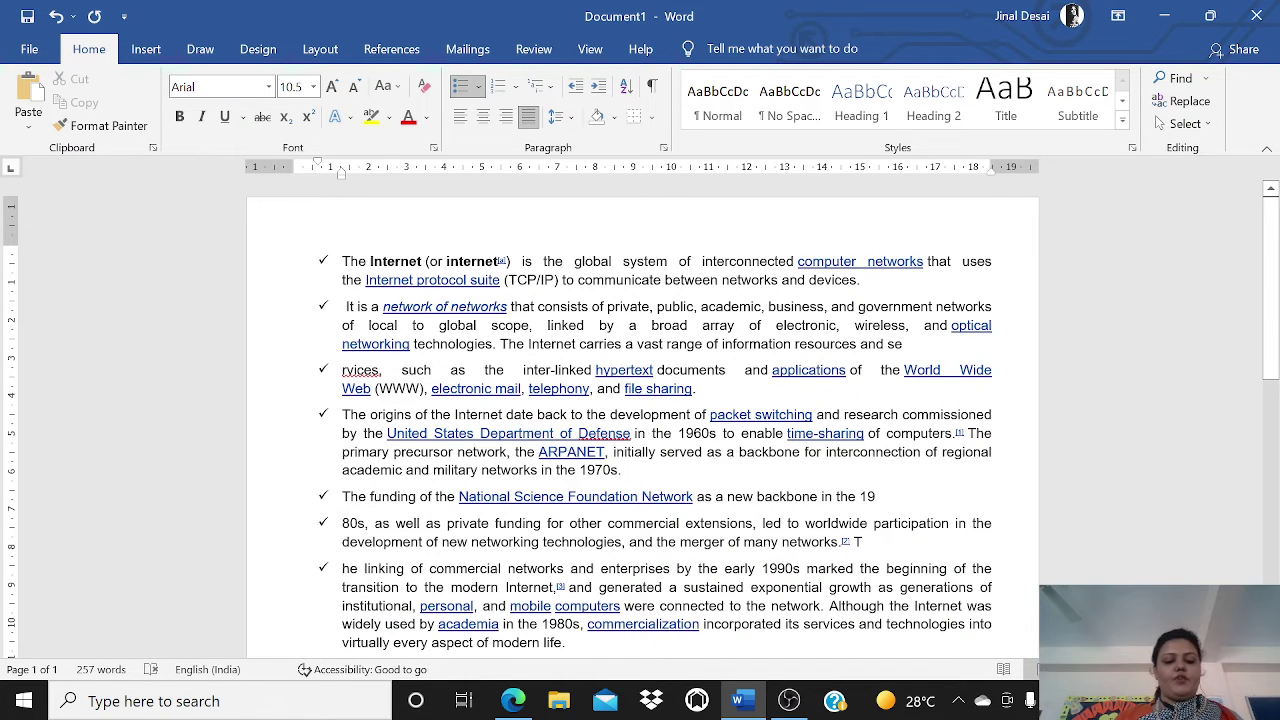
pyautogui.hotkey('ctrl', 'a')
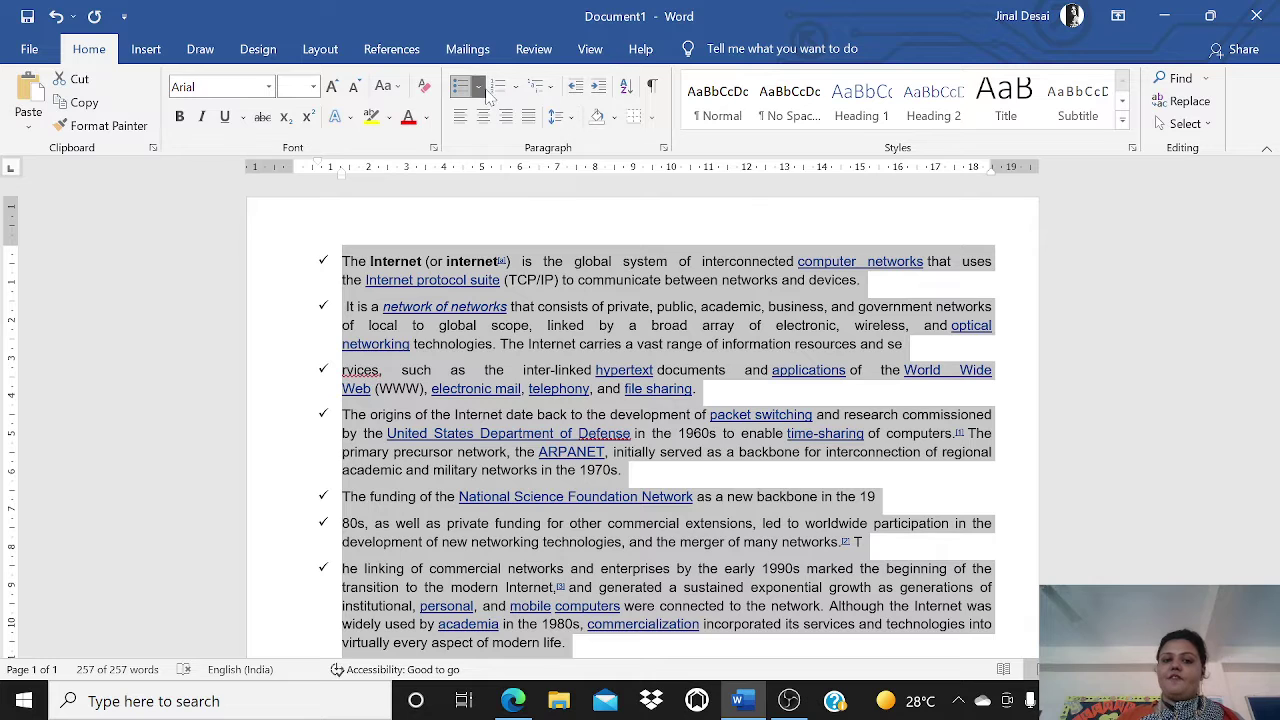
# Try four-diamond bullets, then number the seven items with lowercase roman numerals i., ii., iii
pyautogui.click(484, 88)
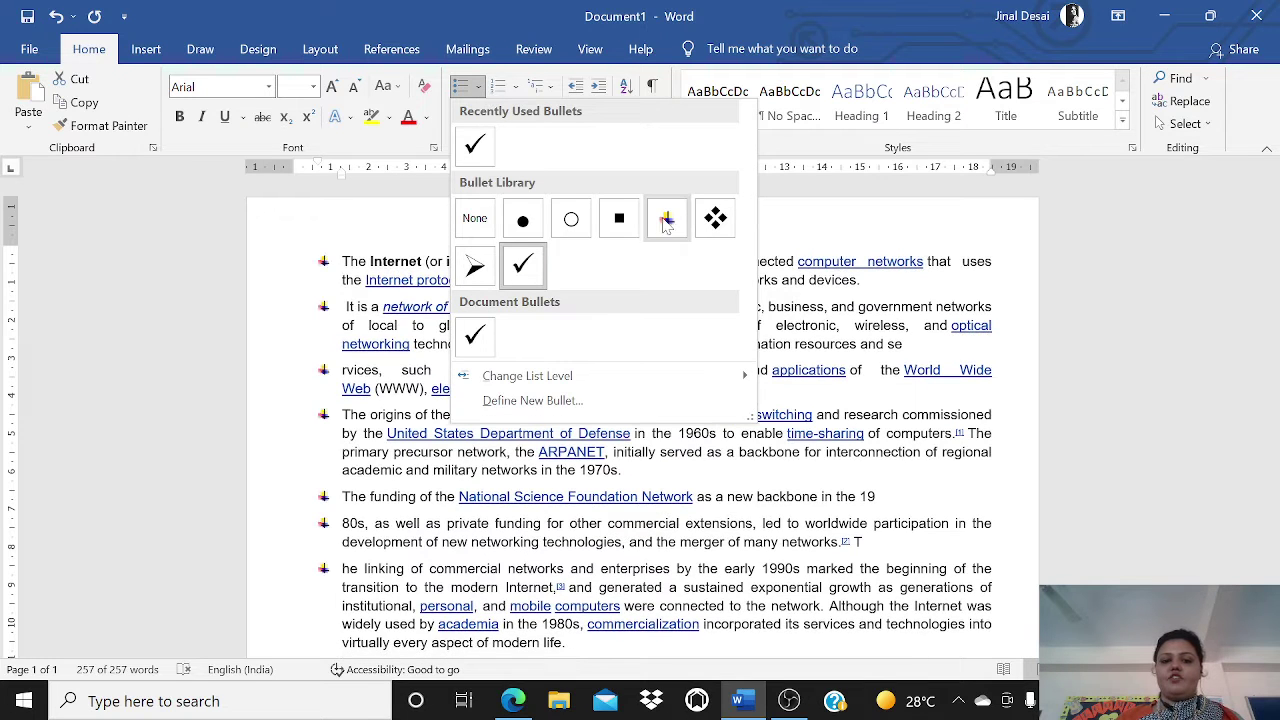
pyautogui.click(715, 220)
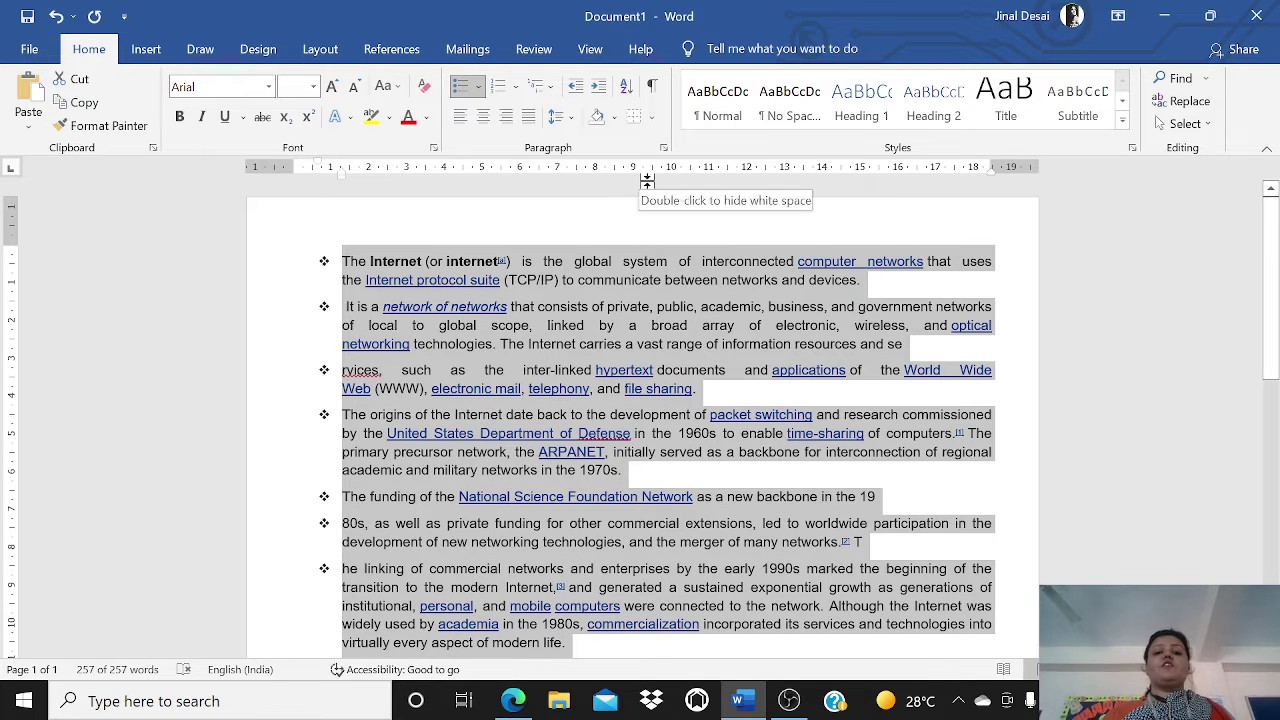
pyautogui.click(516, 87)
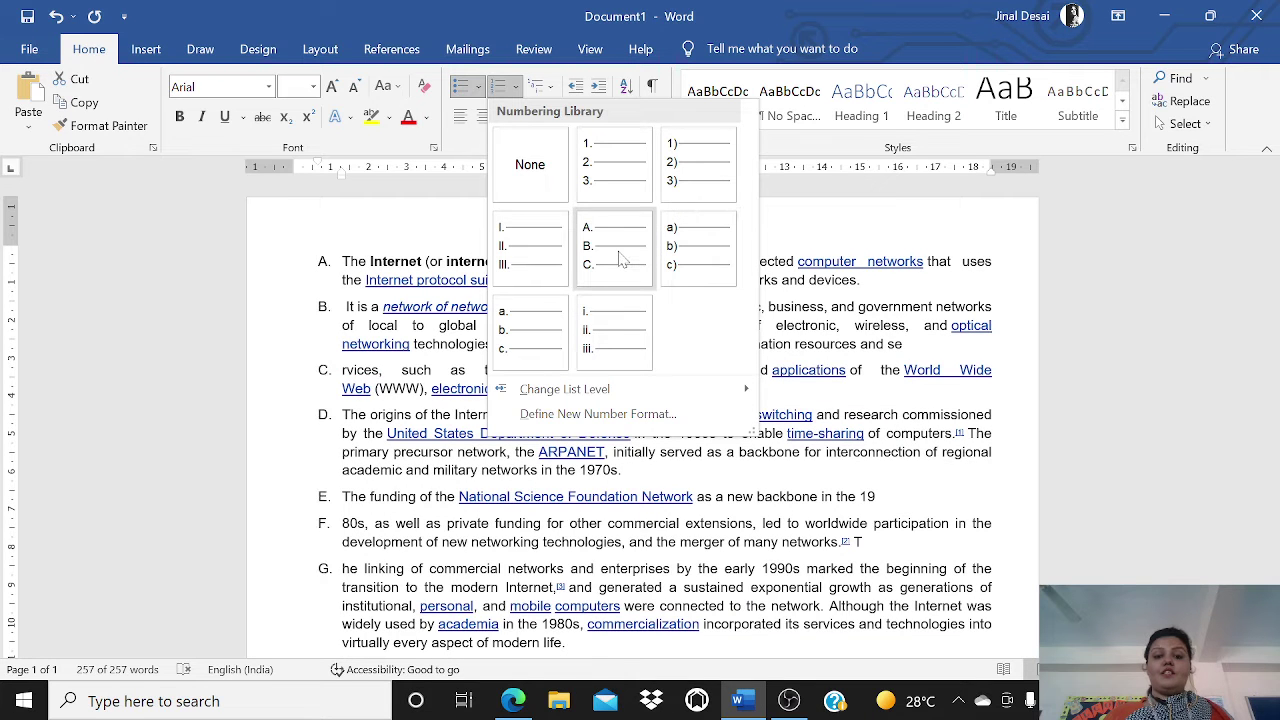
pyautogui.click(598, 330)
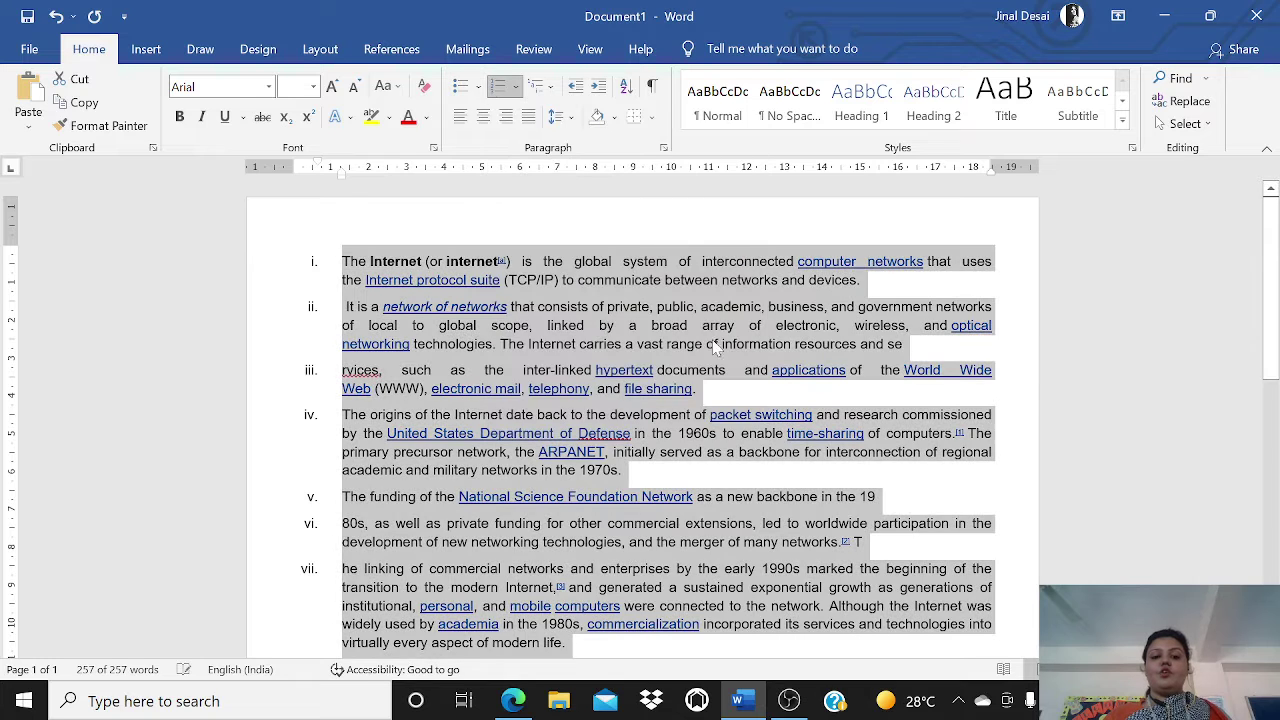
pyautogui.click(755, 351)
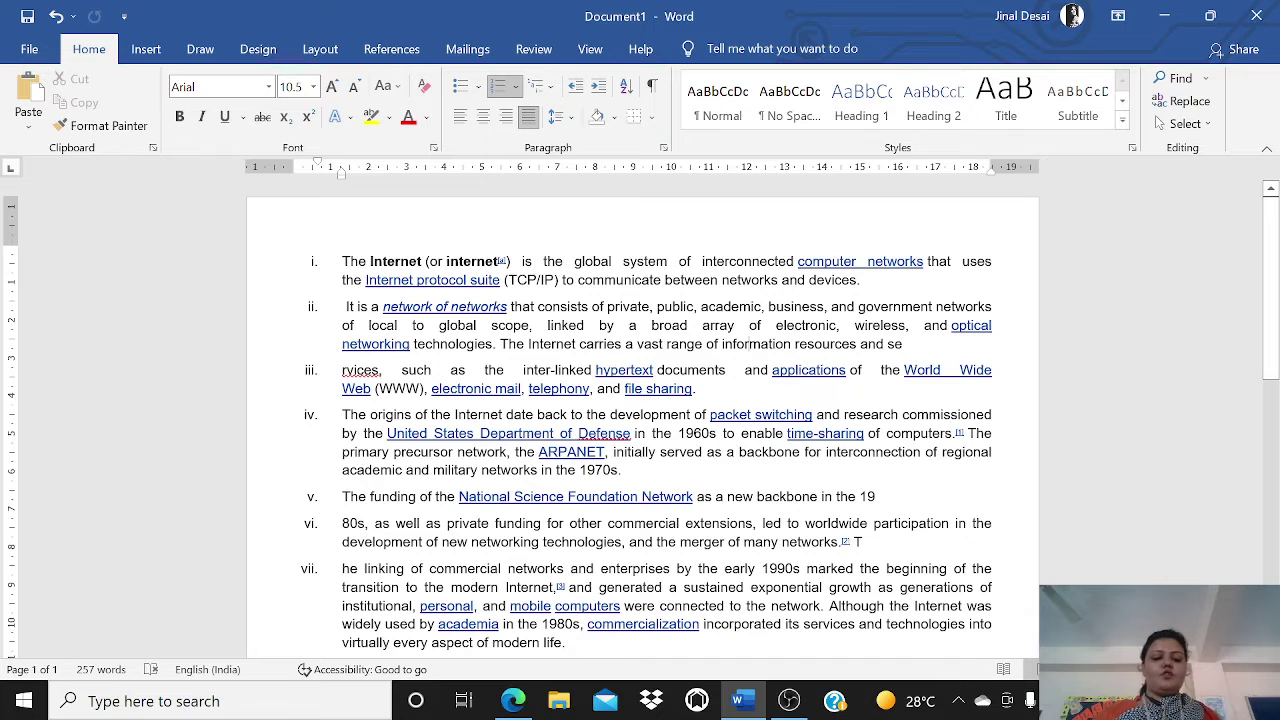
pyautogui.hotkey('ctrl', 'a')
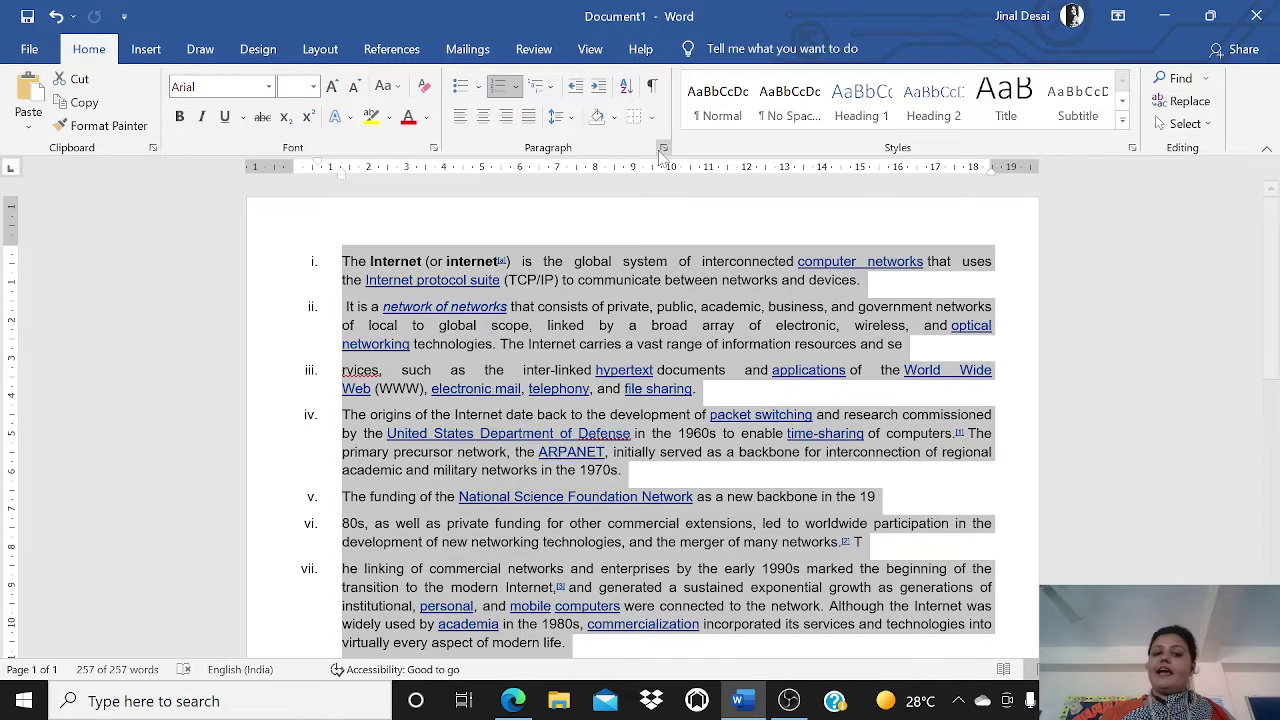
# Open Page Borders from the Design tab and choose the 3-D box setting
pyautogui.click(259, 52)
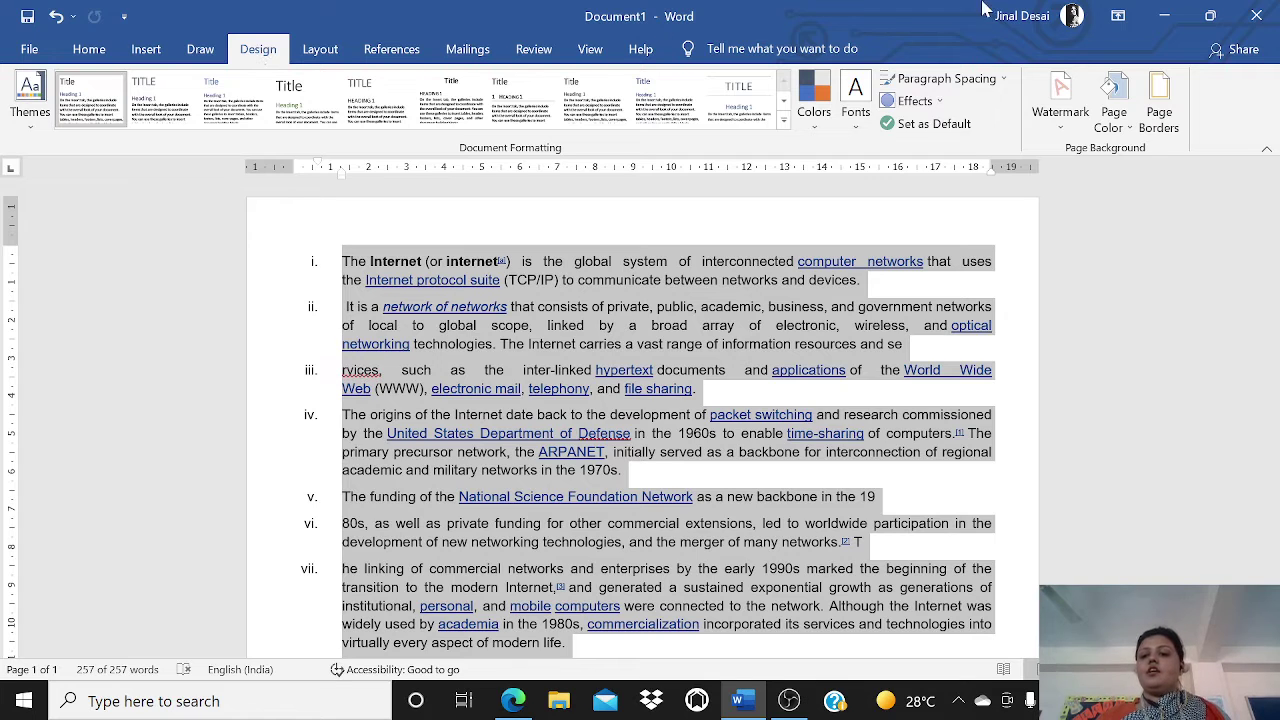
pyautogui.click(1155, 112)
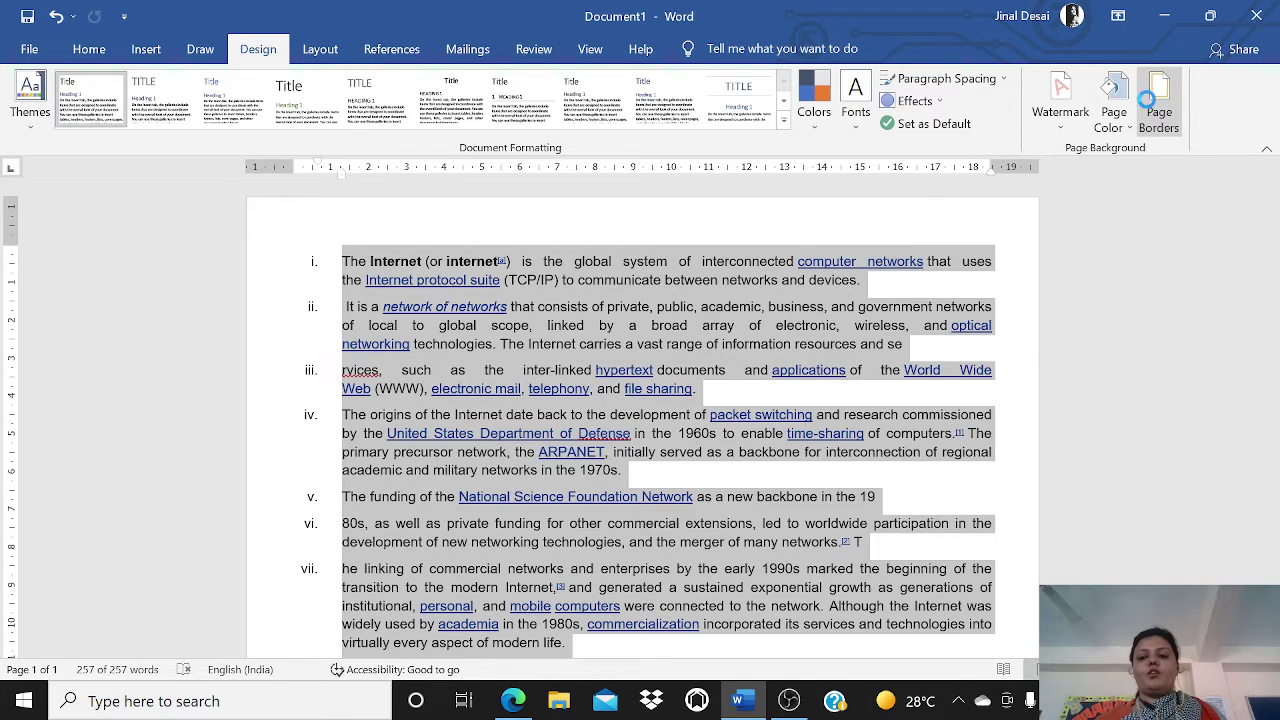
pyautogui.click(412, 282)
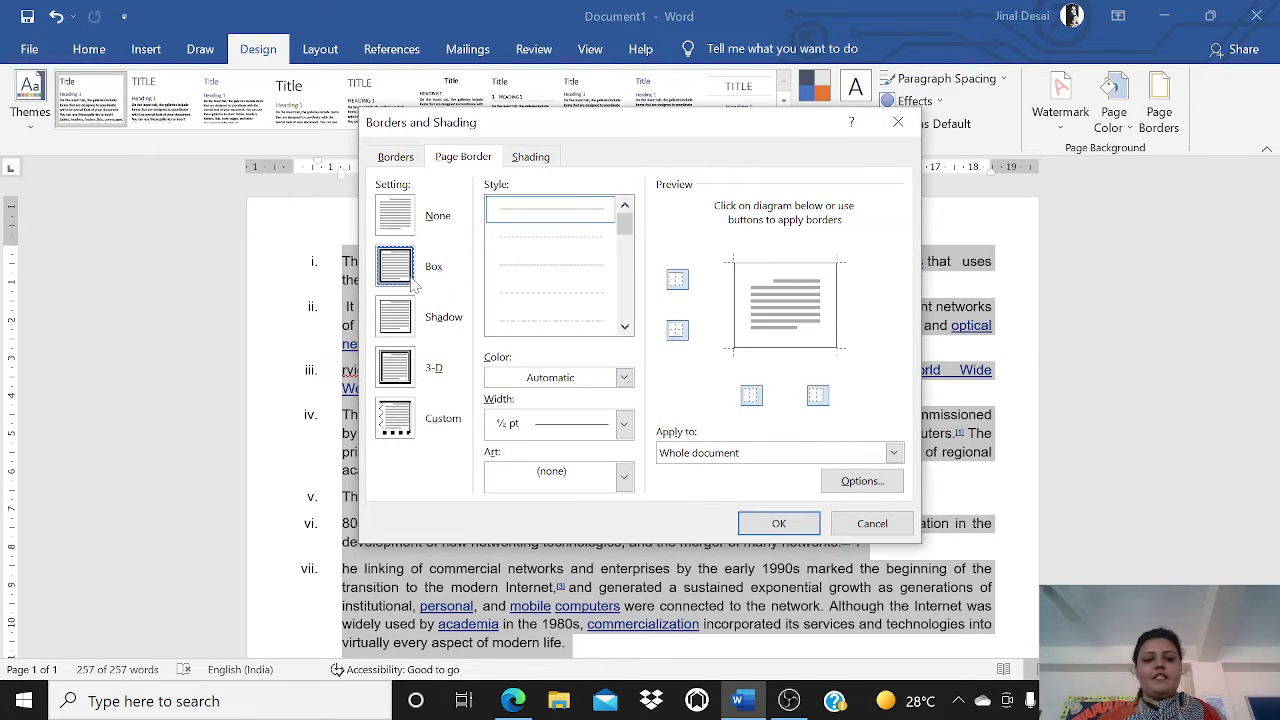
pyautogui.click(415, 360)
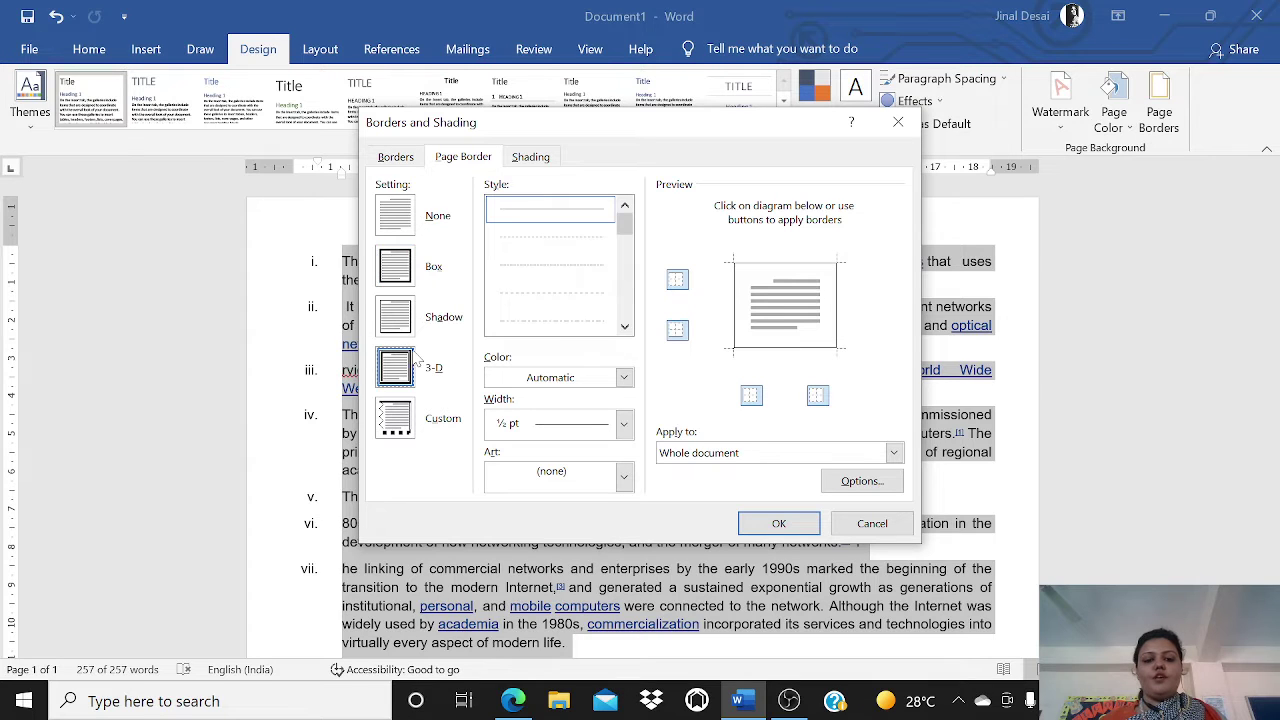
pyautogui.scroll(-3, 622, 238)
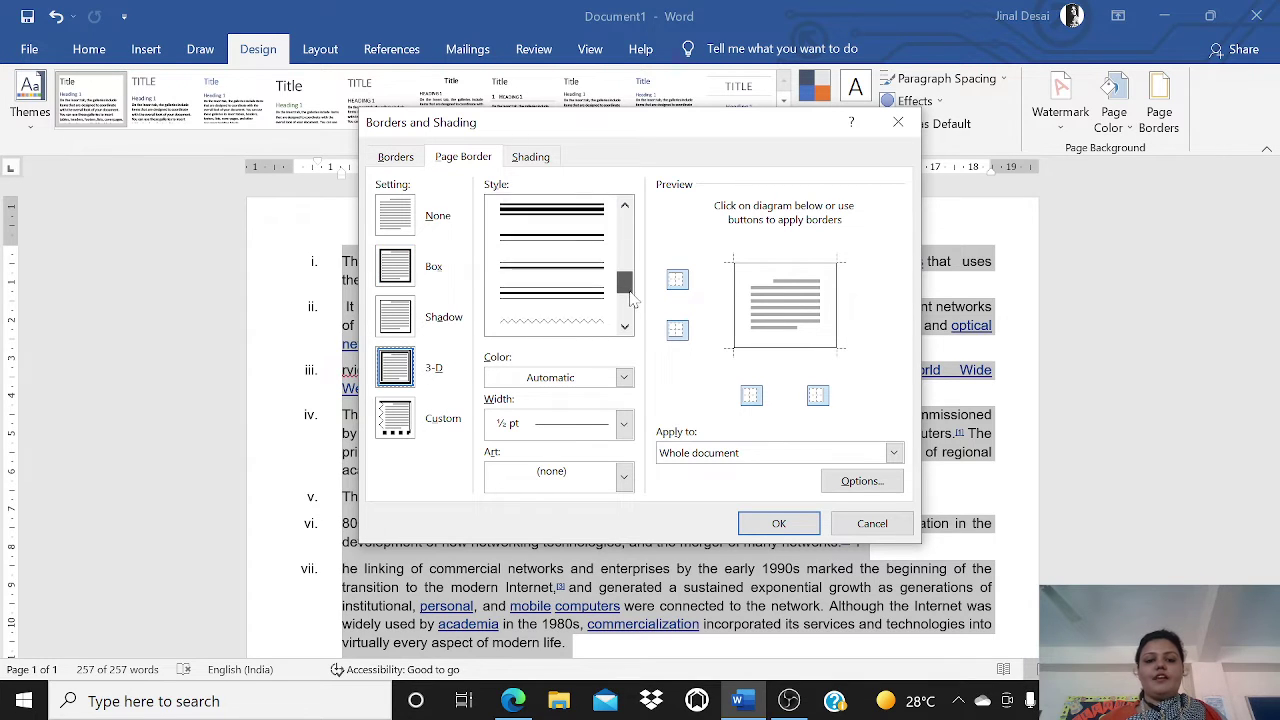
# Pick the double-line style with a heavier width and apply the border to the whole document
pyautogui.click(576, 266)
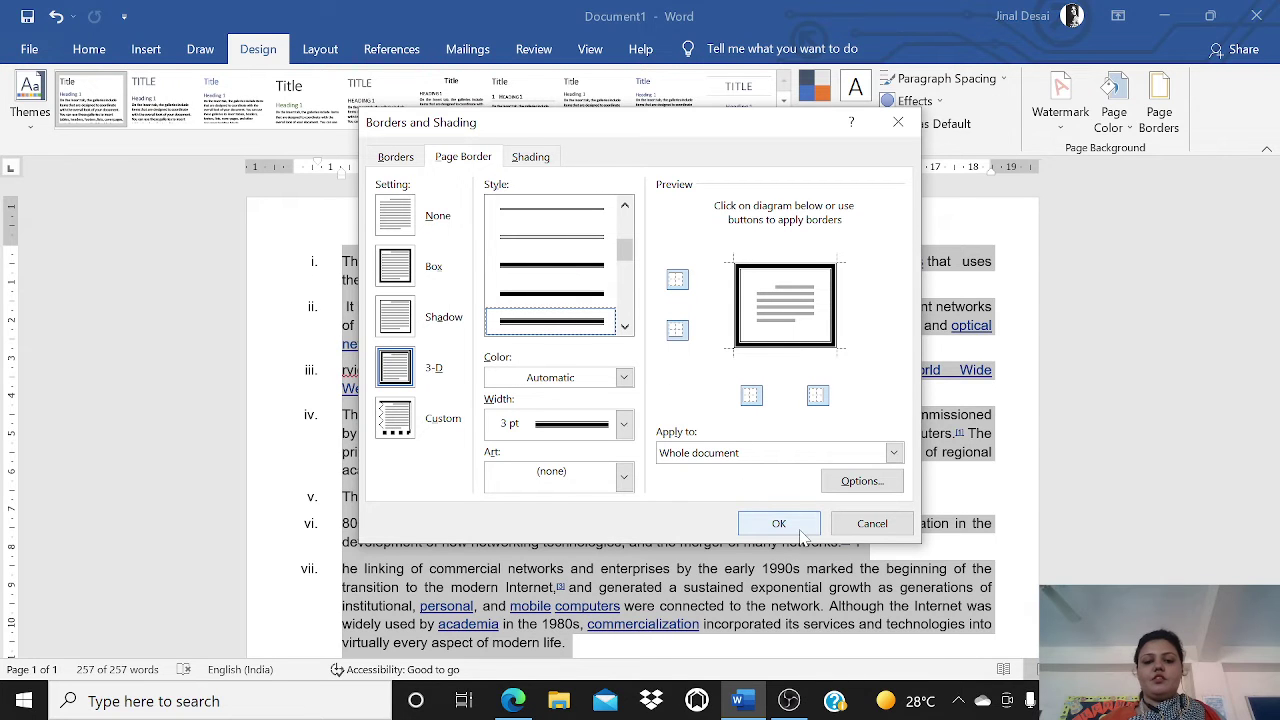
pyautogui.click(623, 424)
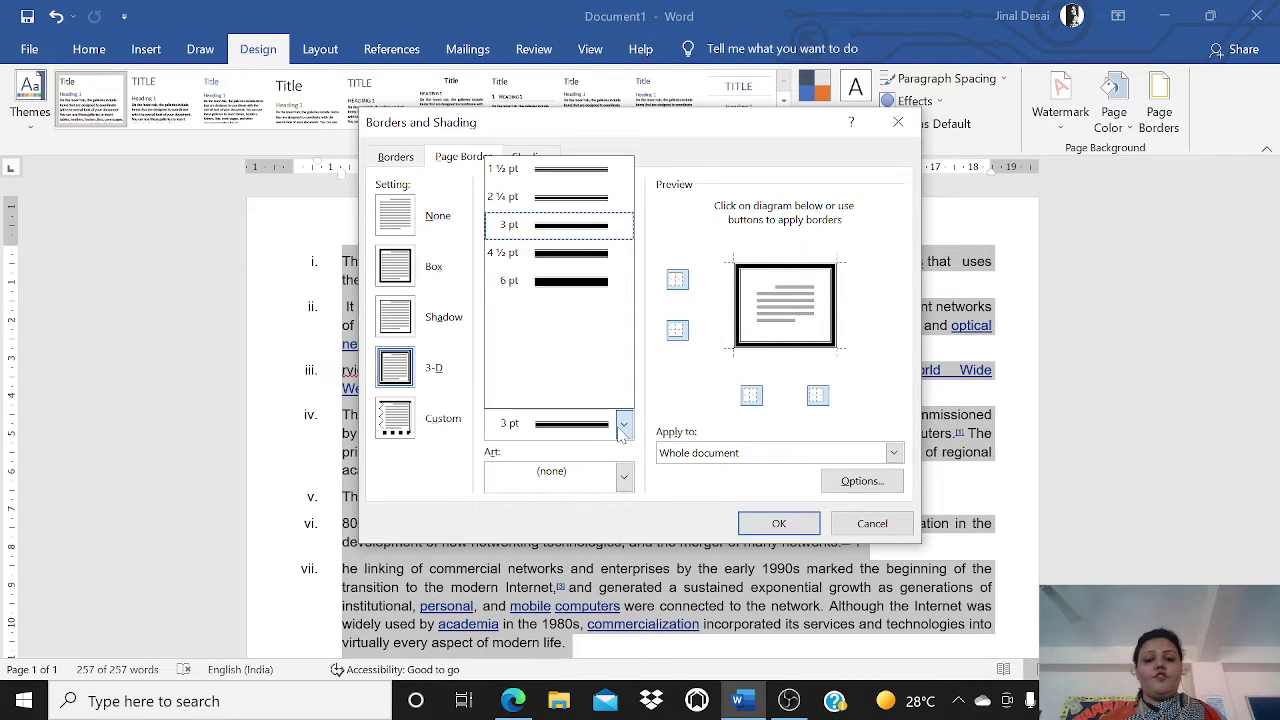
pyautogui.click(573, 262)
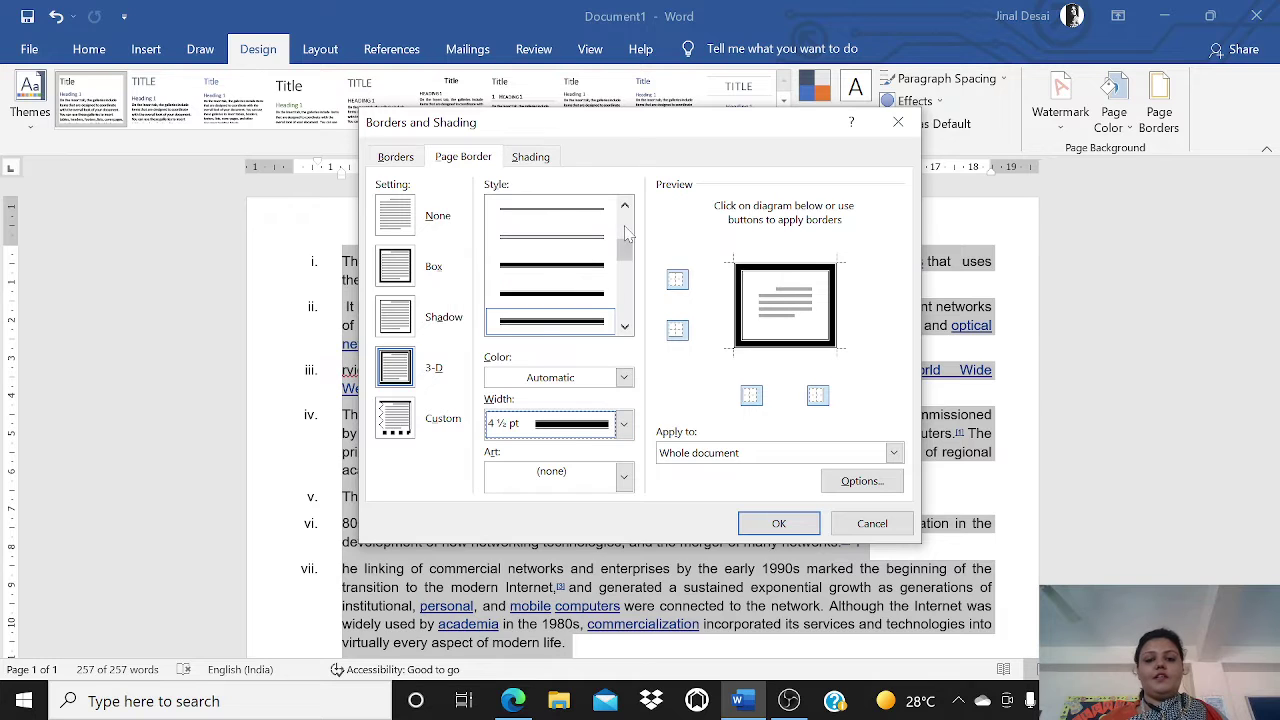
pyautogui.scroll(-3, 590, 300)
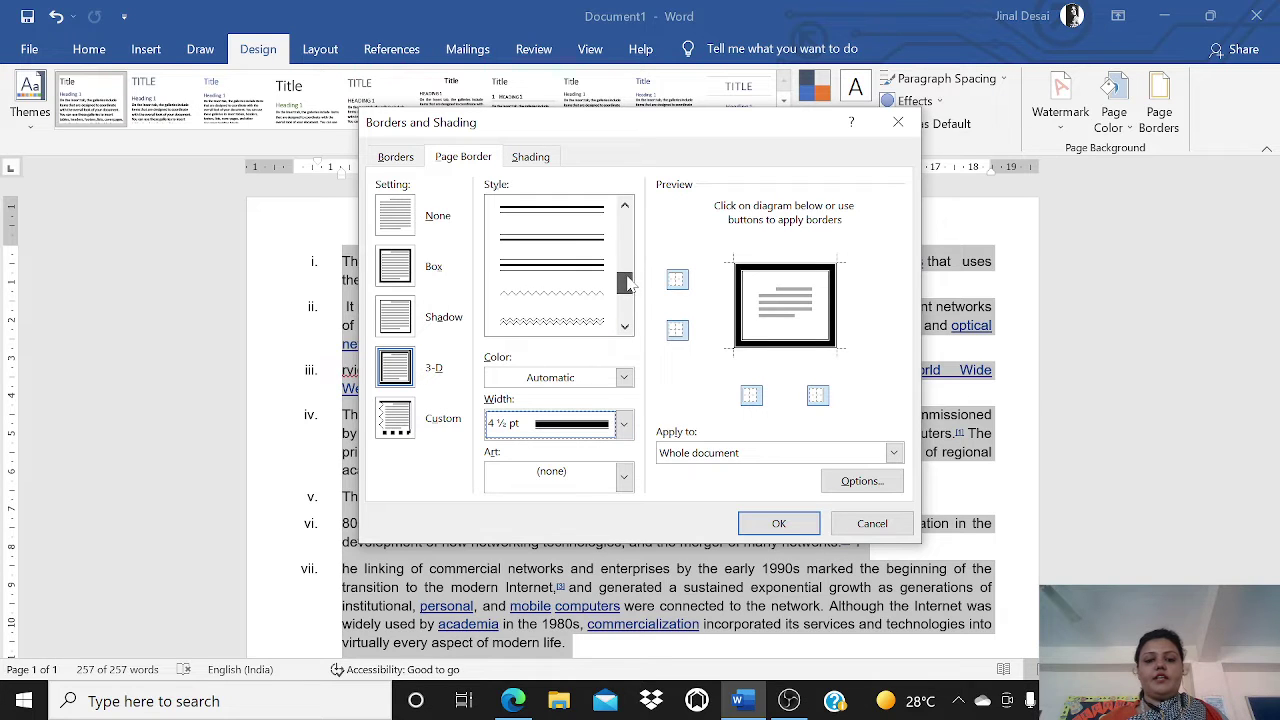
pyautogui.scroll(1, 590, 315)
pyautogui.click(588, 320)
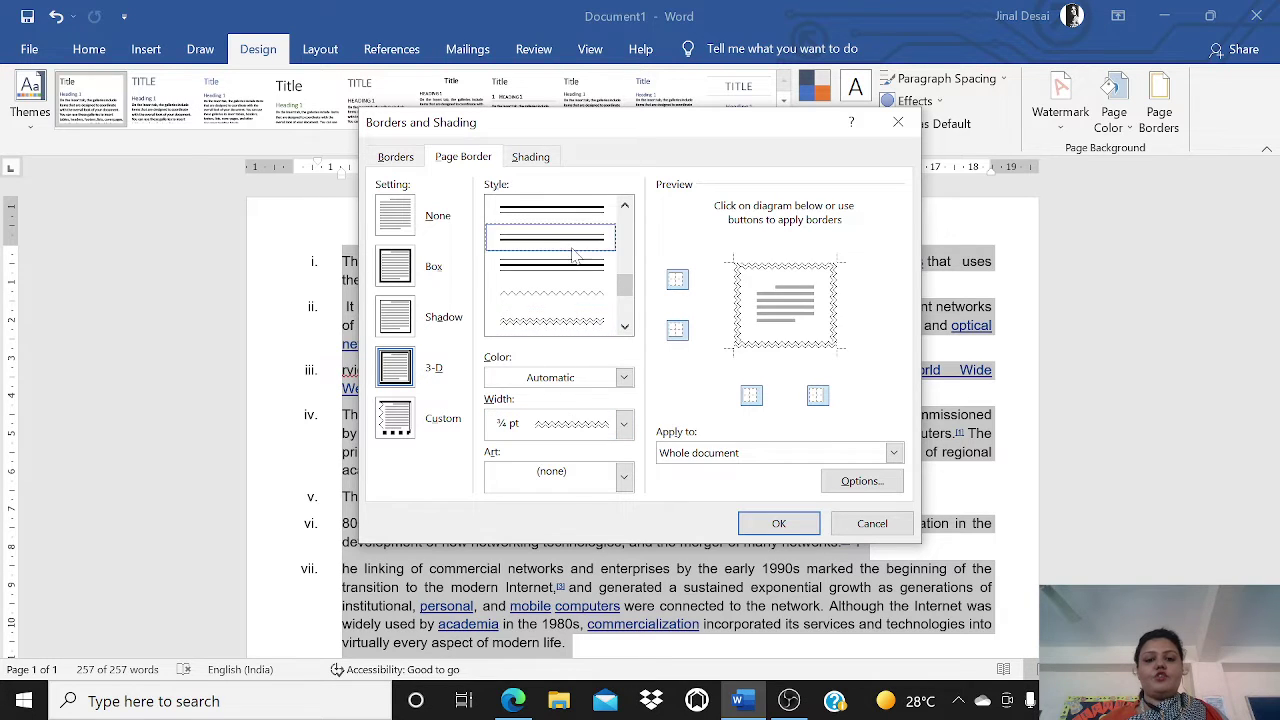
pyautogui.click(772, 522)
pyautogui.click(520, 433)
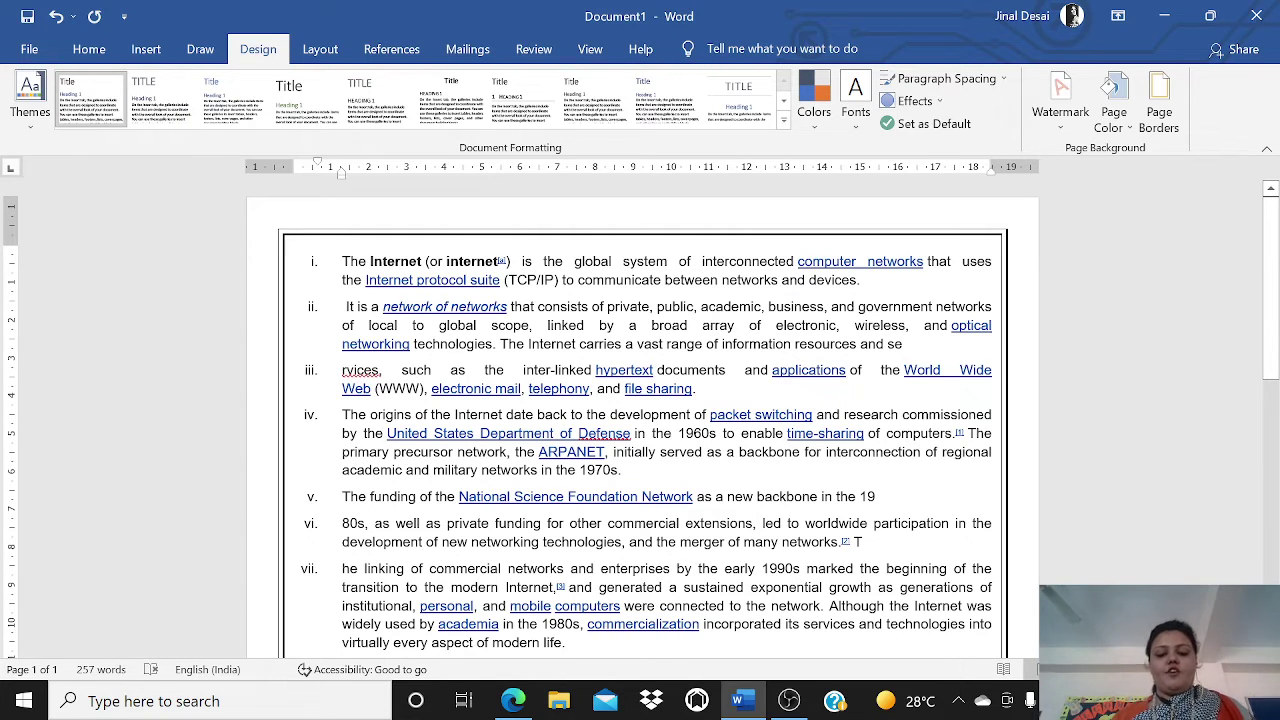
# Select all text, glance at the File overview, and return to the Home tab
pyautogui.hotkey('ctrl', 'a')
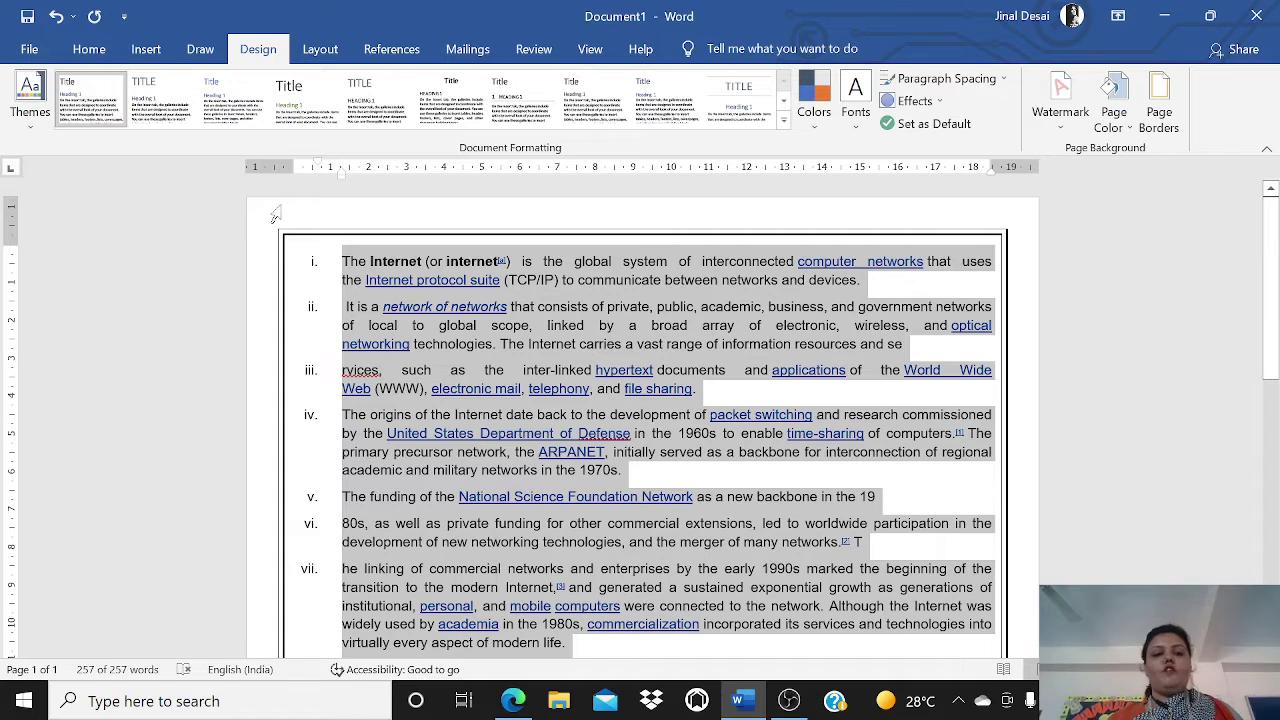
pyautogui.click(30, 49)
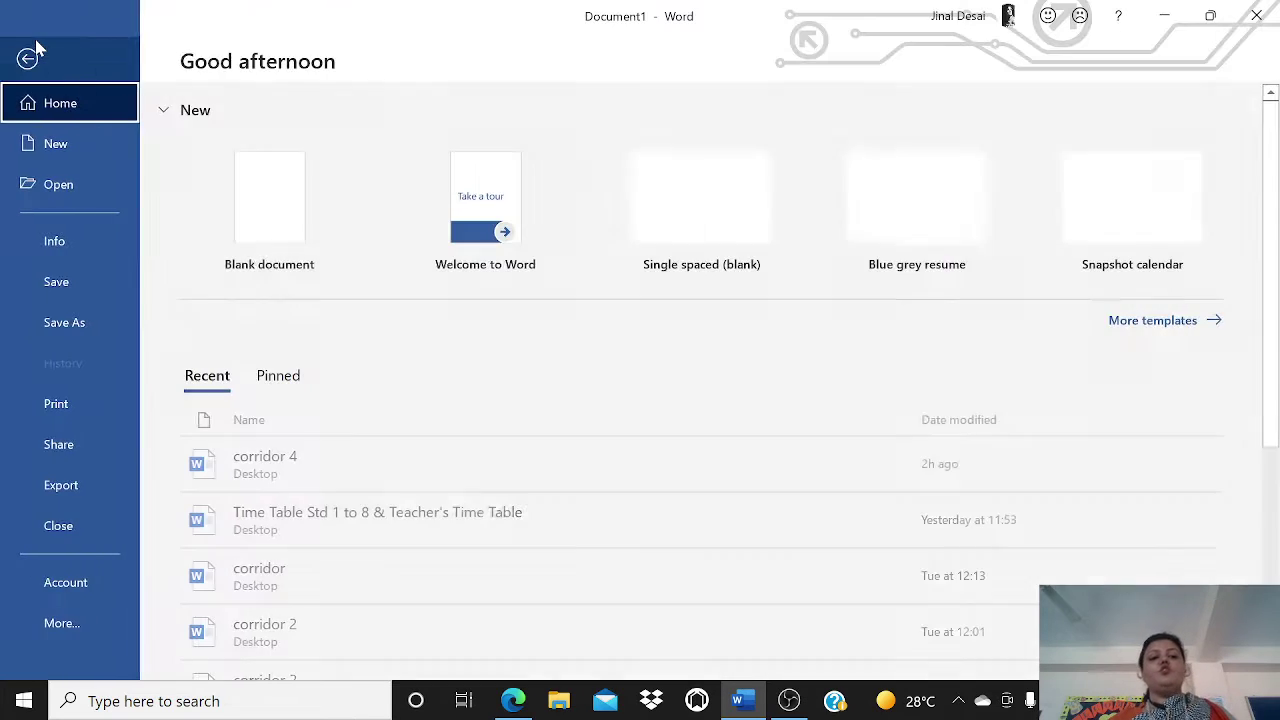
pyautogui.click(45, 51)
pyautogui.click(88, 50)
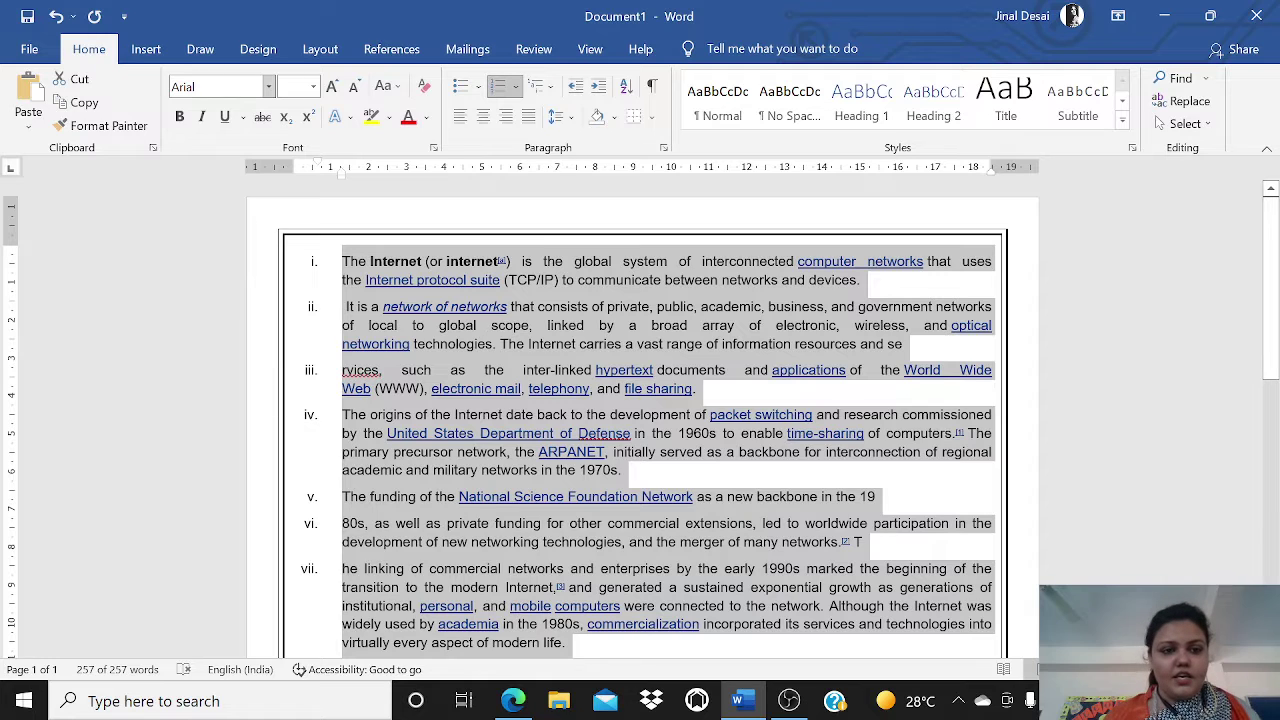
# Change the whole article's font from Arial to Berlin Sans FB Demi, then reselect all text
pyautogui.click(268, 87)
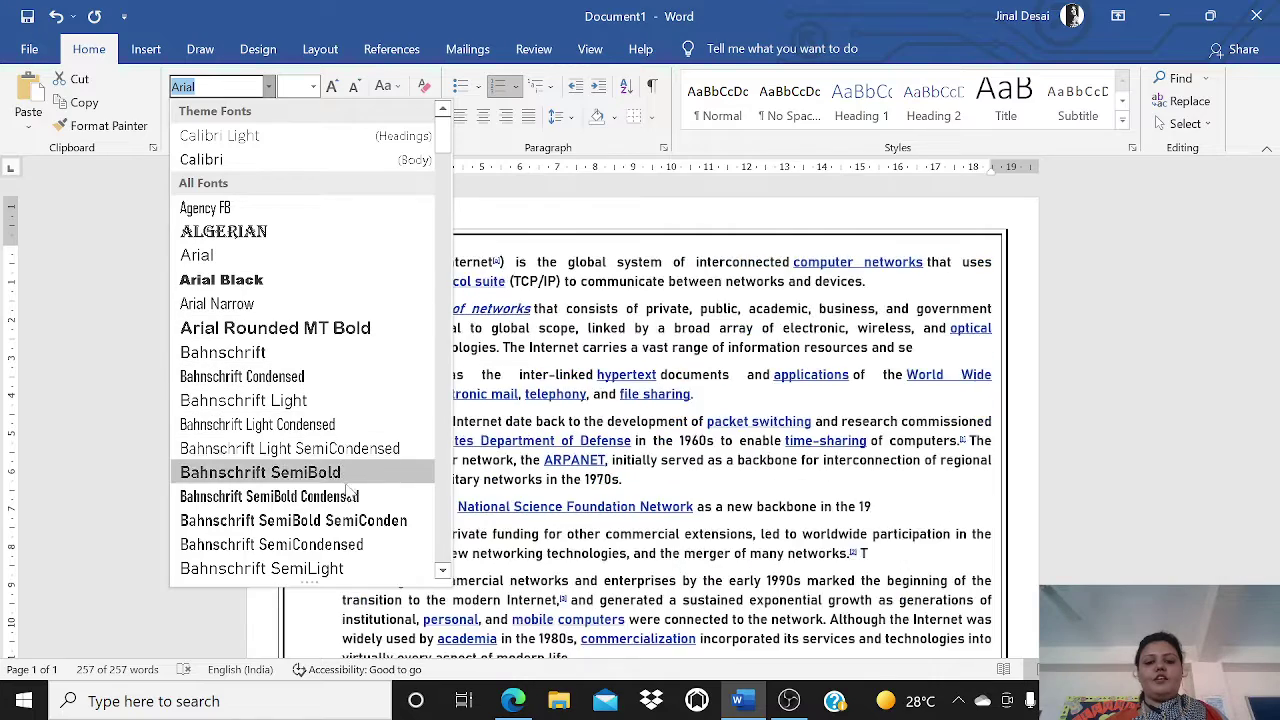
pyautogui.scroll(-5, 352, 503)
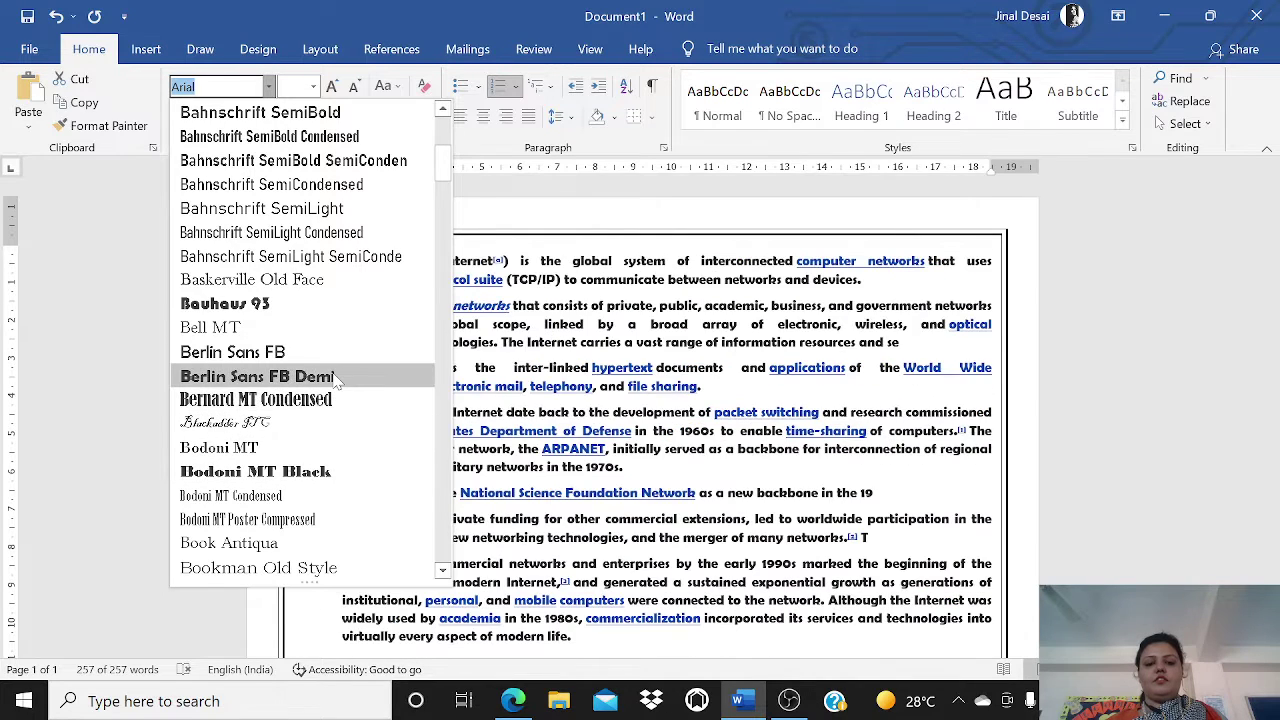
pyautogui.click(337, 378)
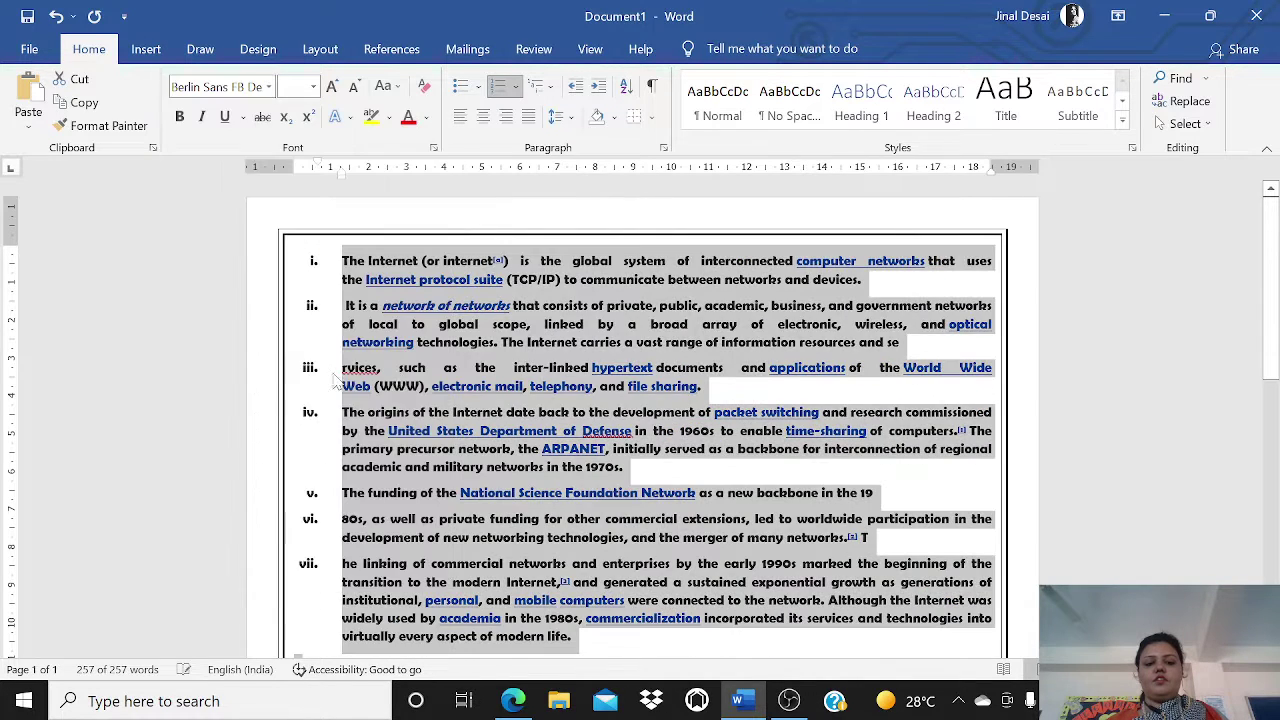
pyautogui.click(868, 382)
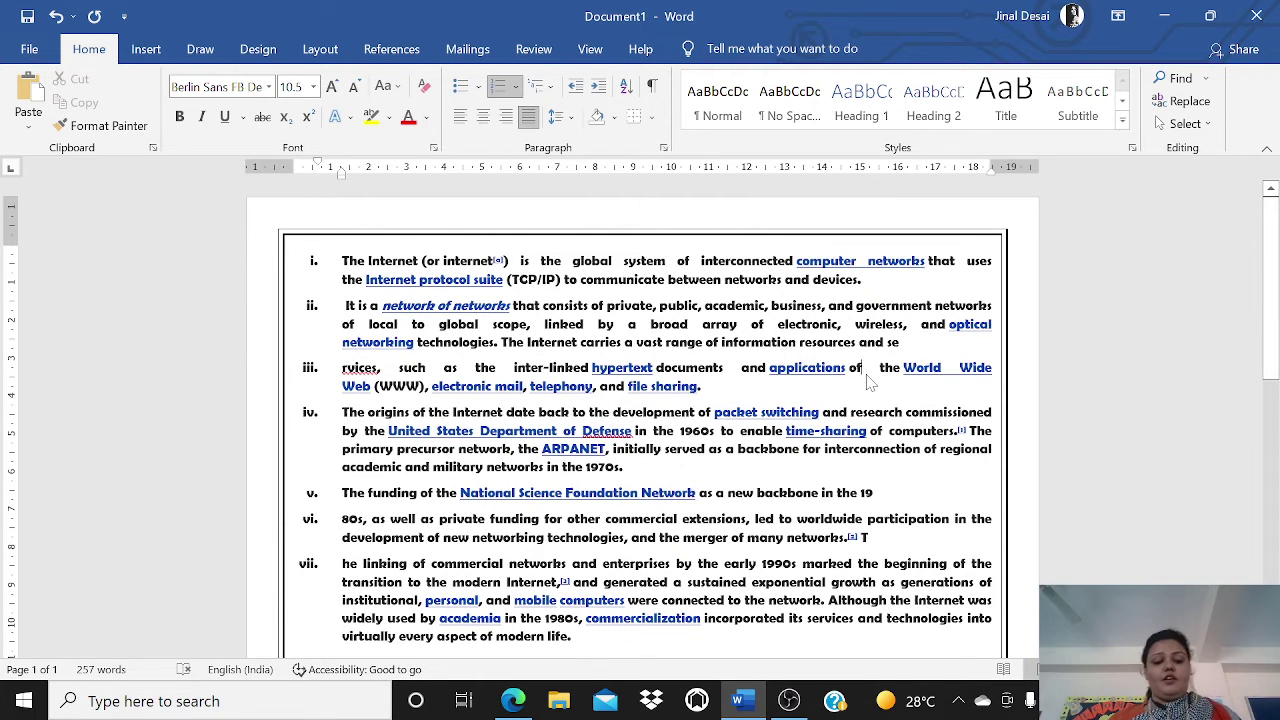
pyautogui.hotkey('ctrl', 'a')
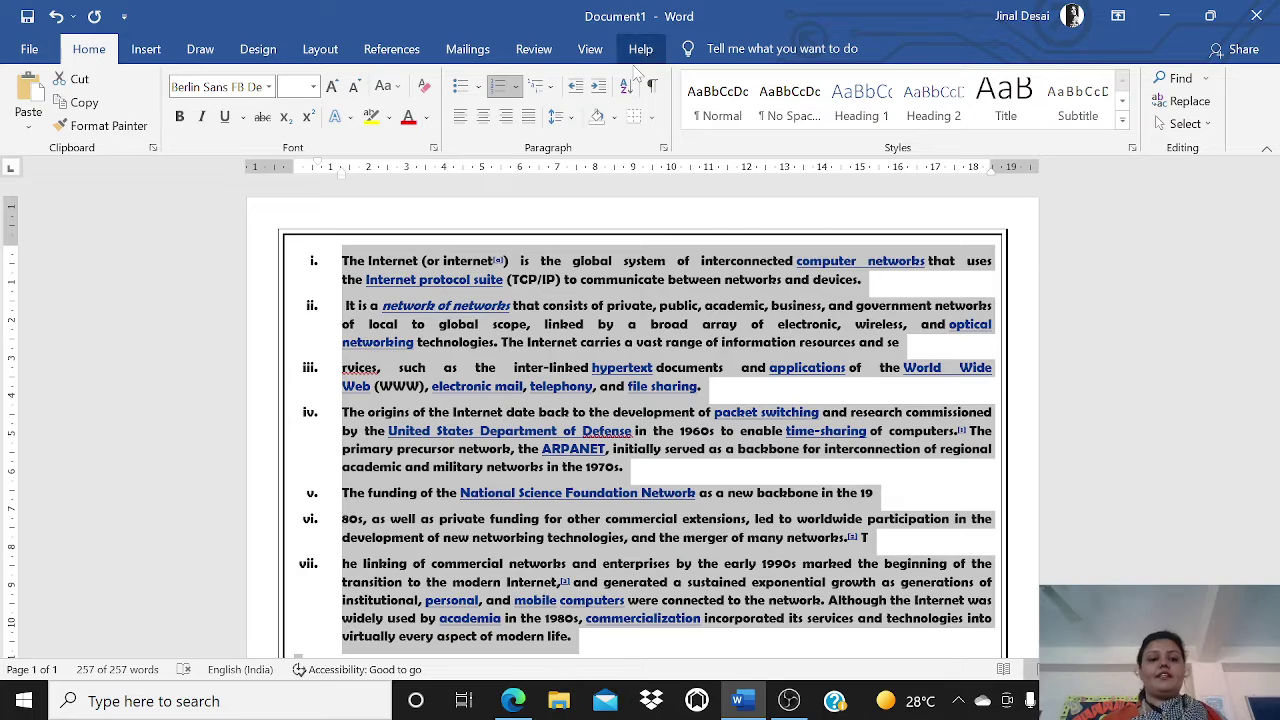
pyautogui.click(313, 86)
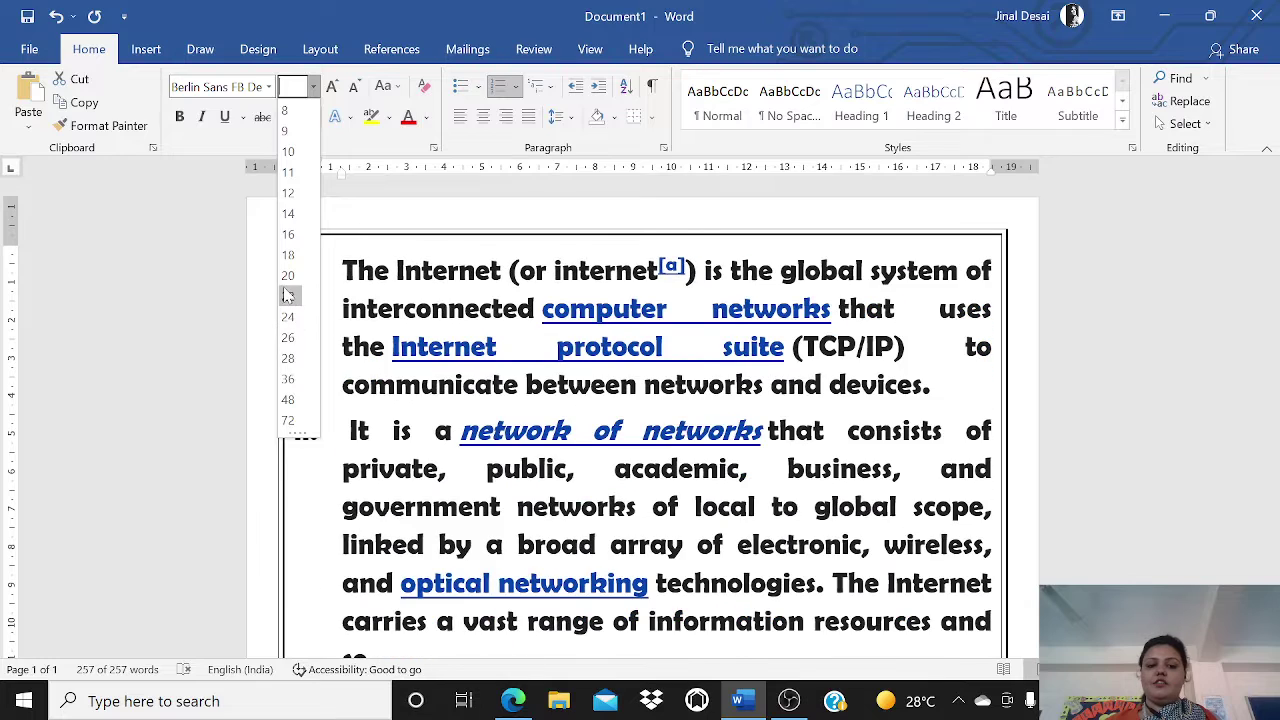
# Set the entire Berlin Sans FB Demi article to 16 pt and reselect all text
pyautogui.click(287, 234)
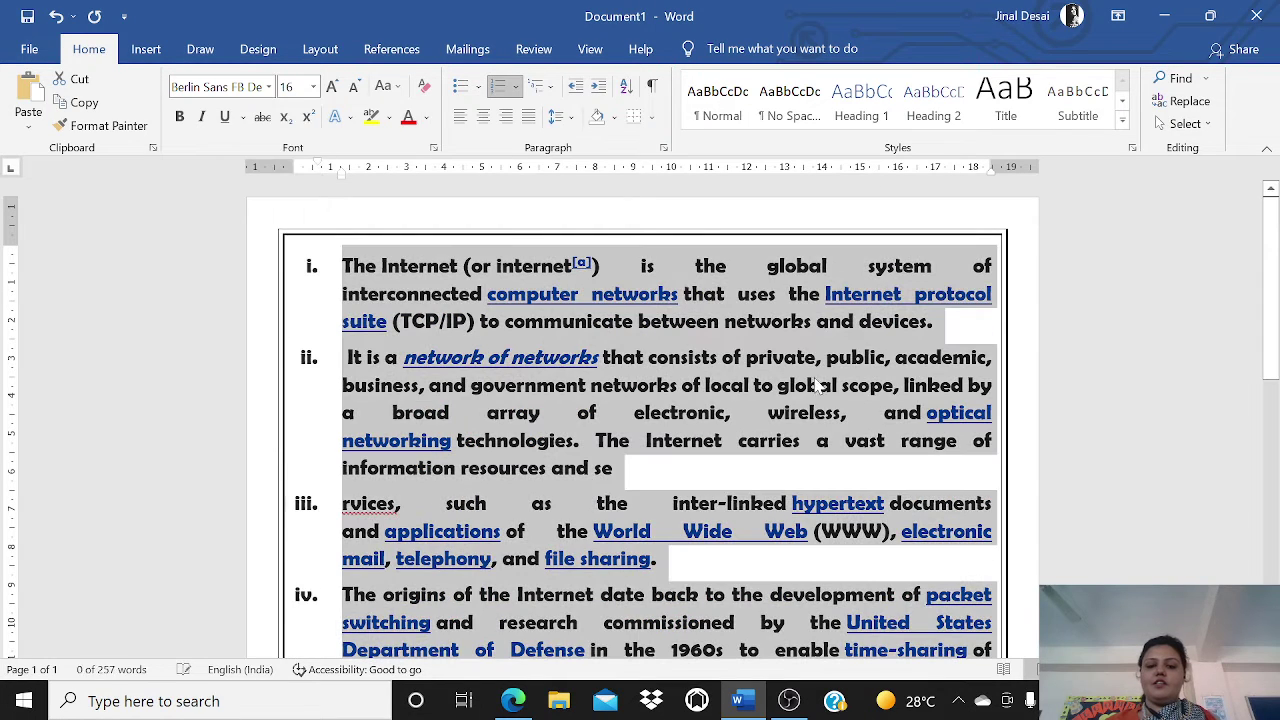
pyautogui.click(1020, 372)
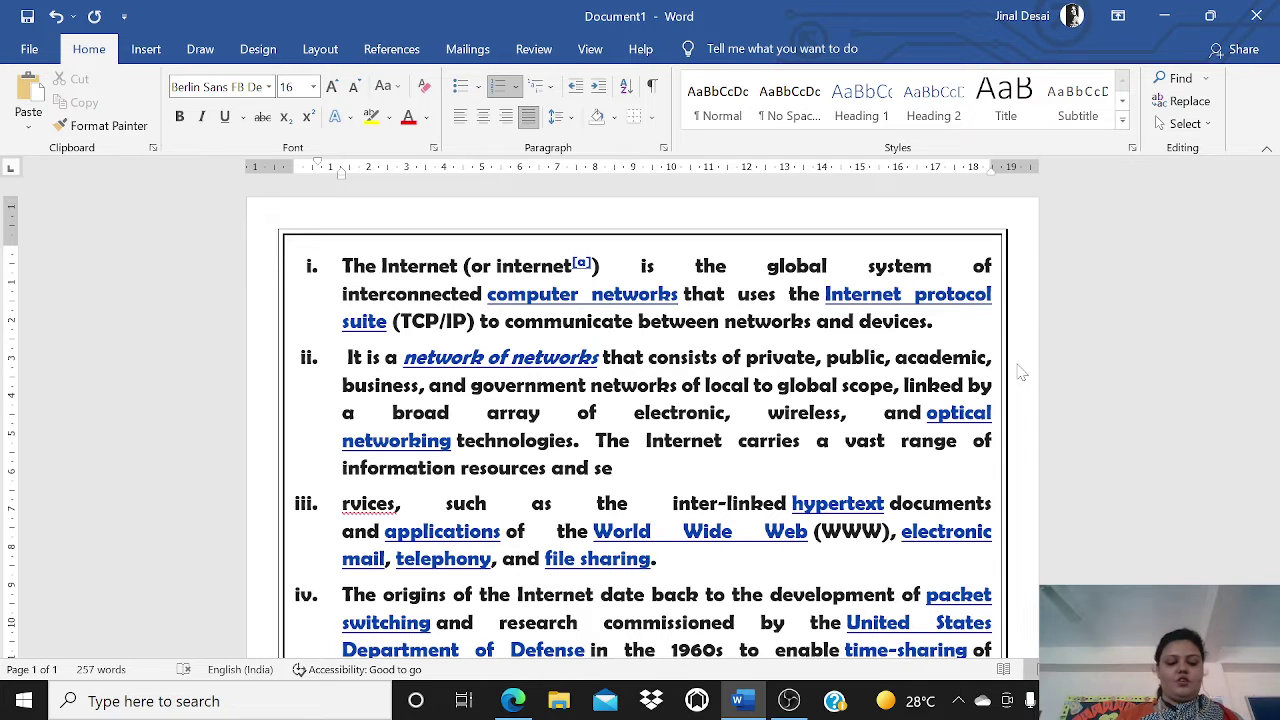
pyautogui.hotkey('ctrl', 'a')
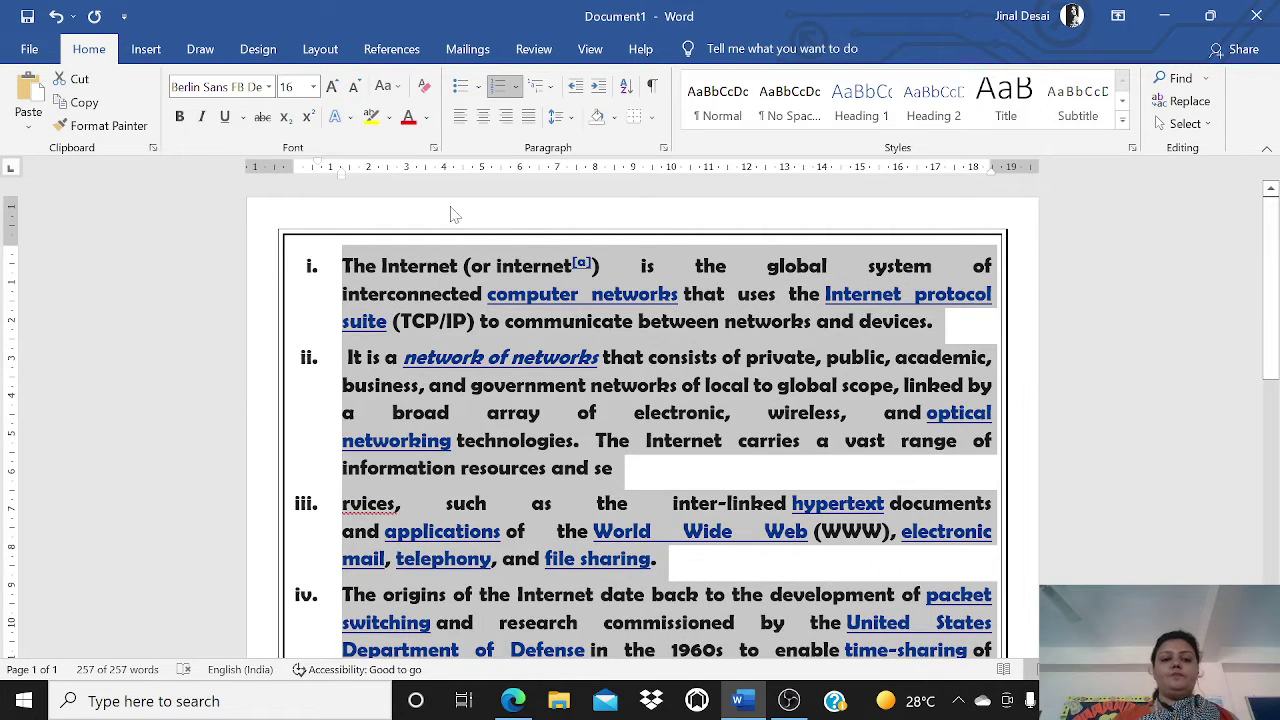
# Make the whole article bold, trying italic and underline and then turning both off
pyautogui.click(181, 117)
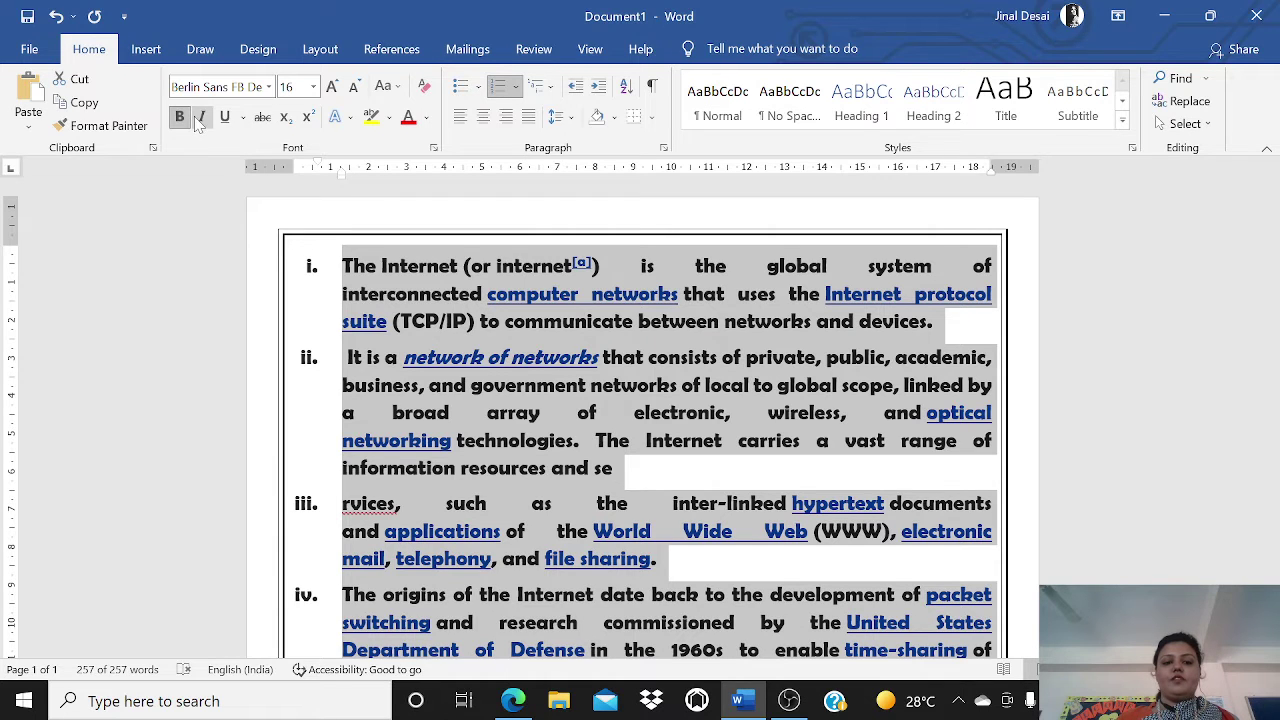
pyautogui.click(199, 118)
pyautogui.click(224, 117)
pyautogui.click(224, 117)
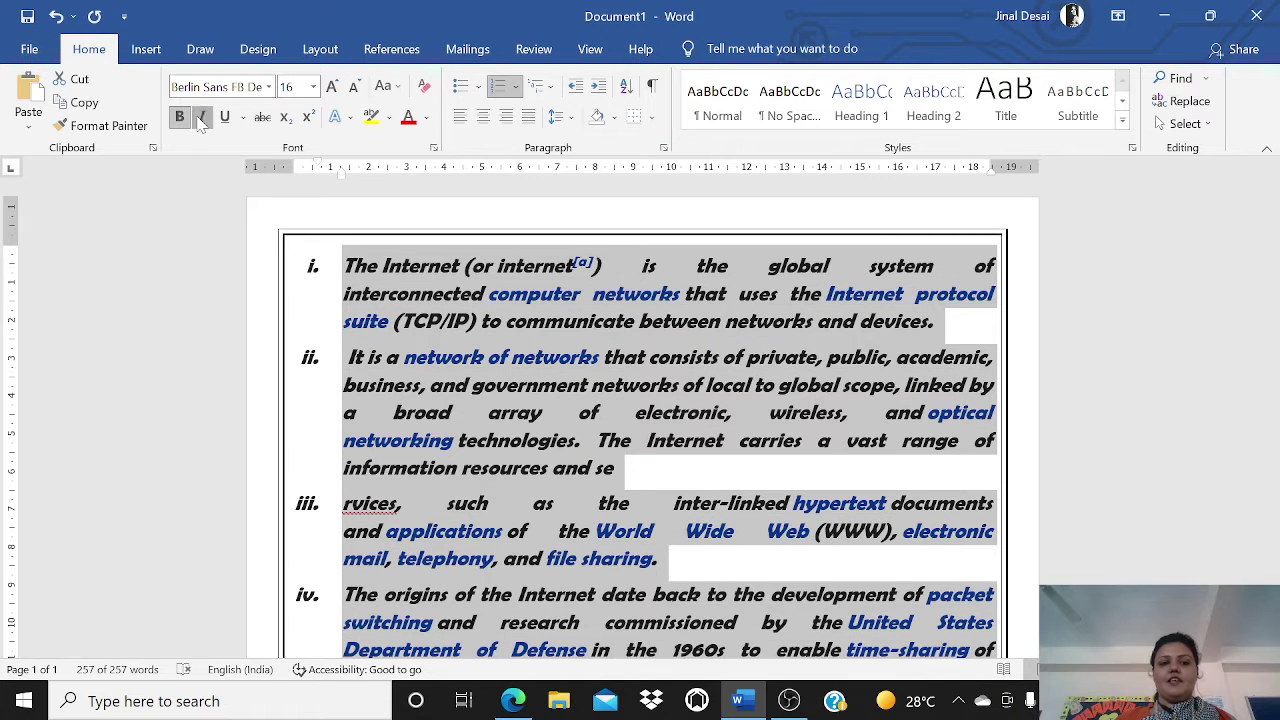
pyautogui.click(201, 117)
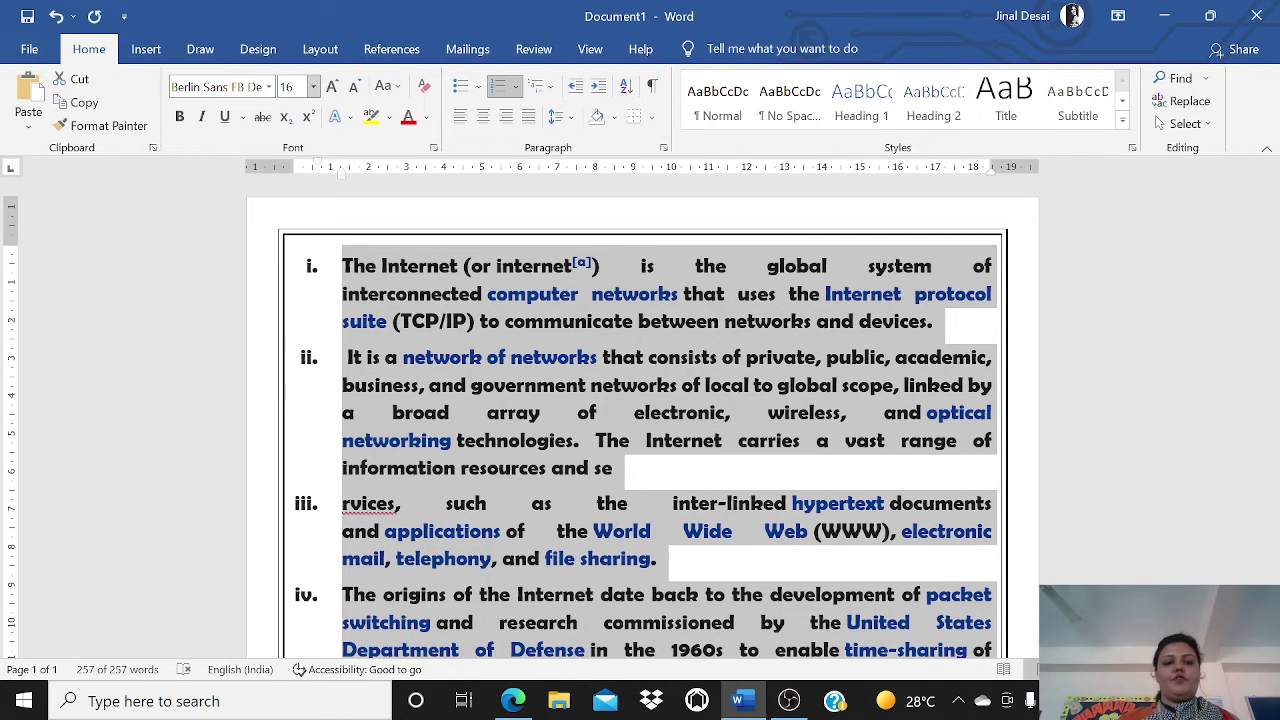
# Set the article font to Calibri Light, then select the phrase 'between networks and devices'
pyautogui.click(268, 88)
pyautogui.click(268, 137)
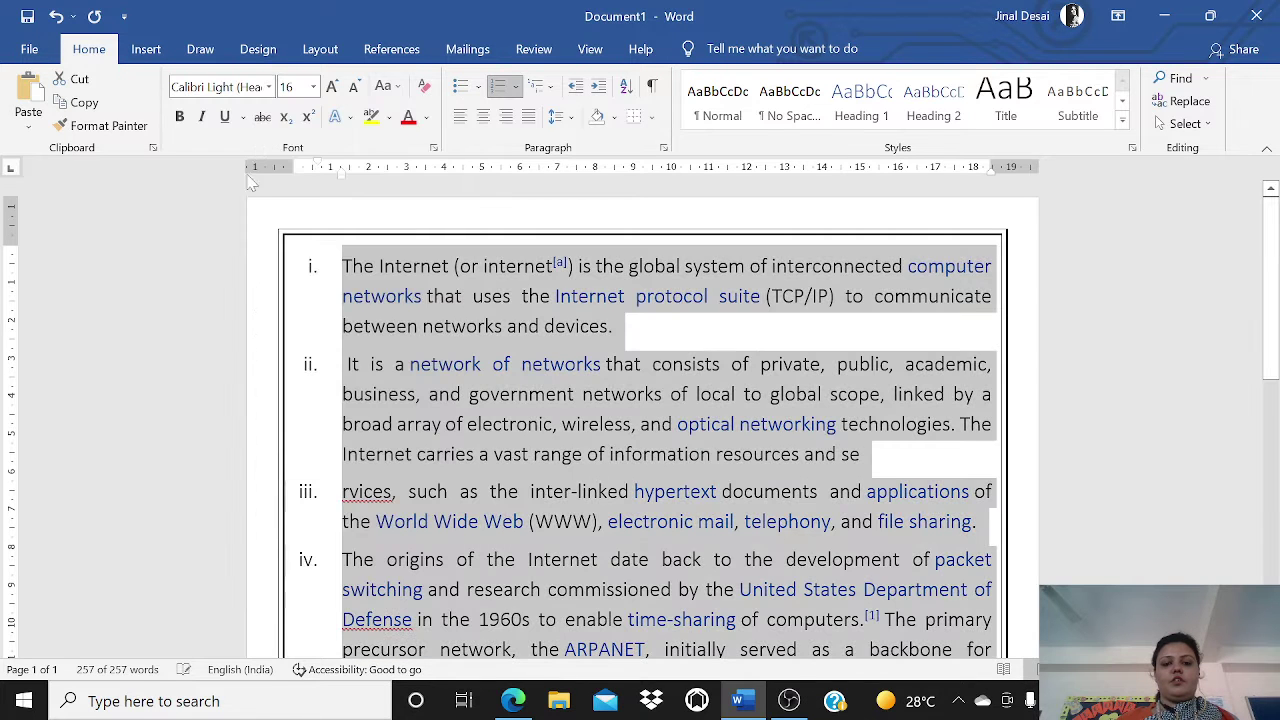
pyautogui.click(514, 366)
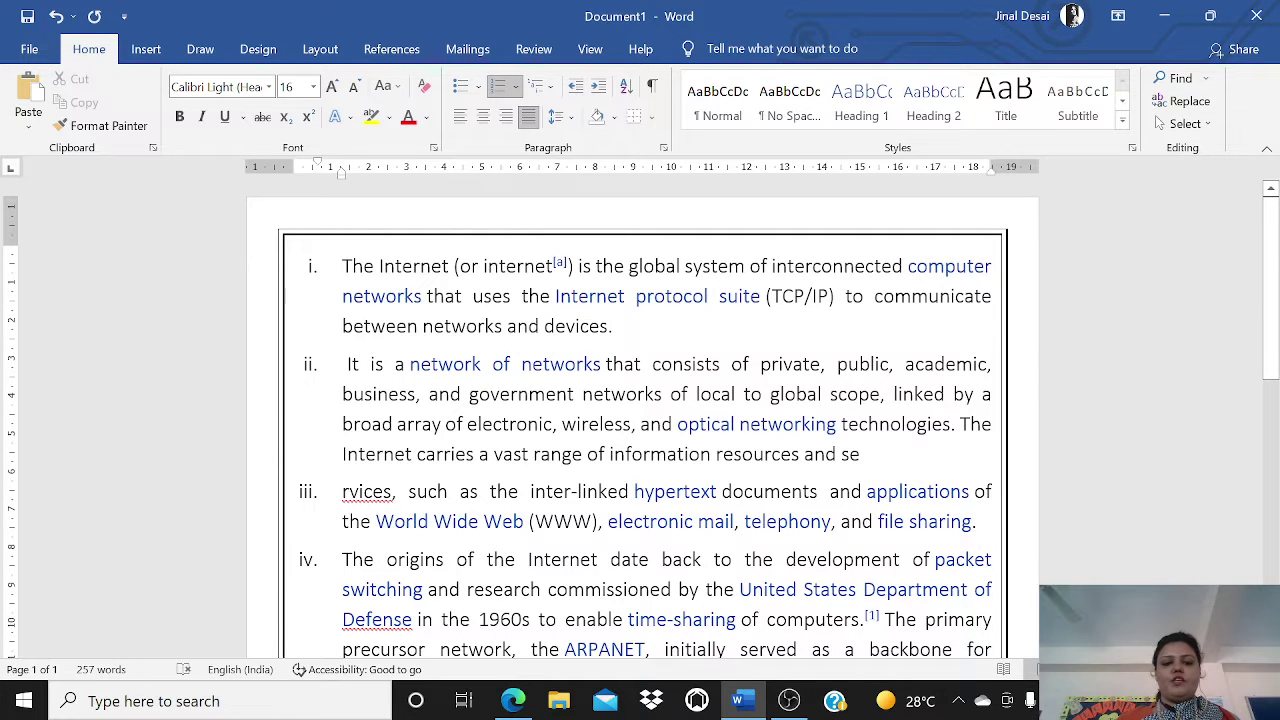
pyautogui.moveTo(342, 326); pyautogui.dragTo(606, 328)
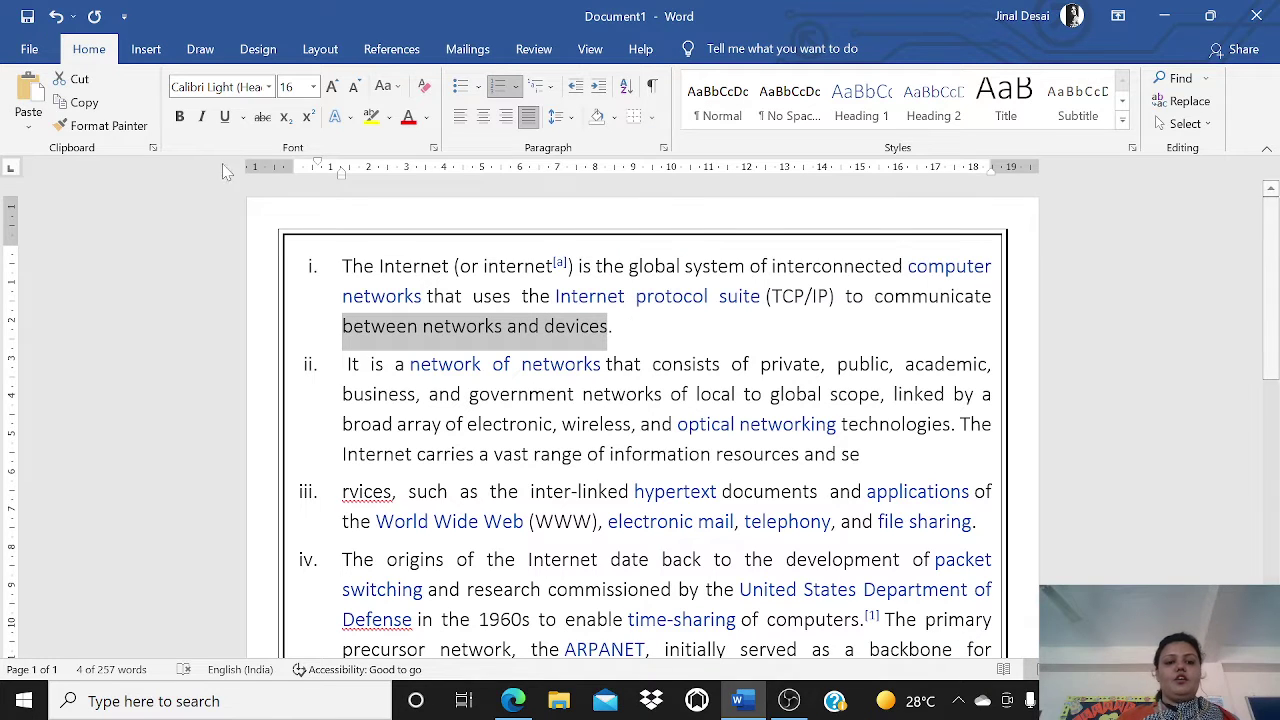
pyautogui.click(182, 118)
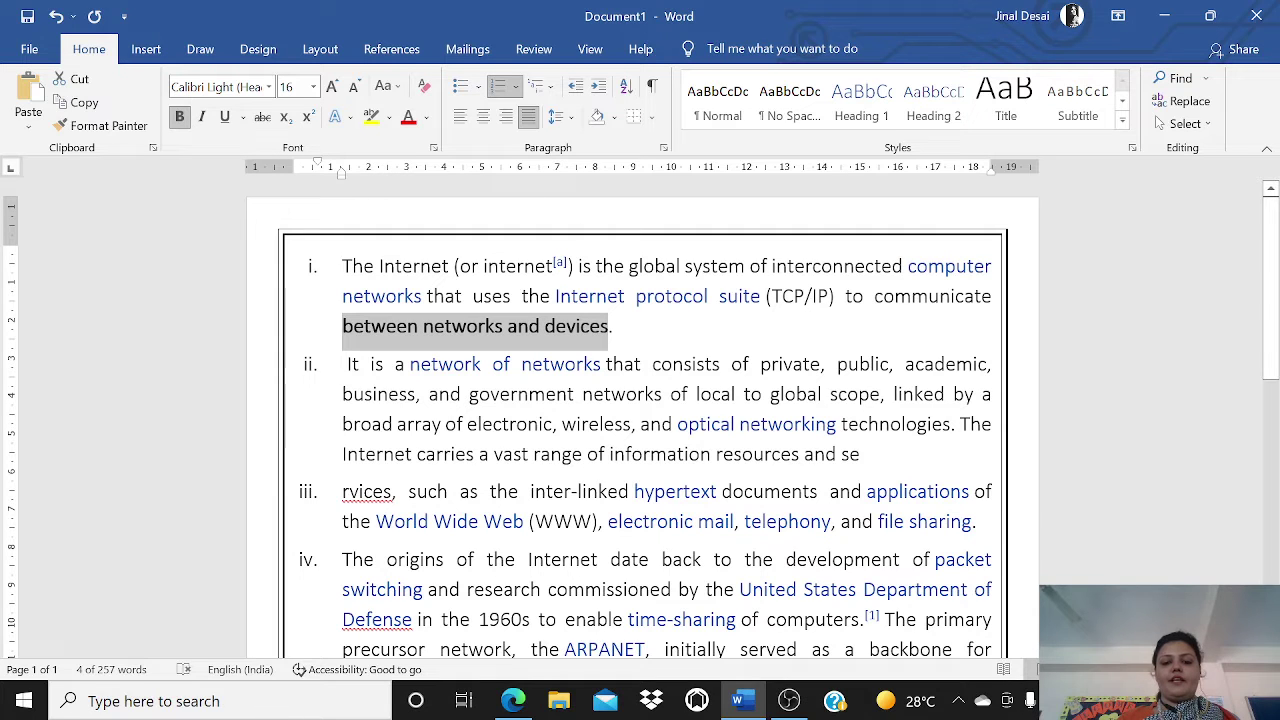
pyautogui.click(613, 326)
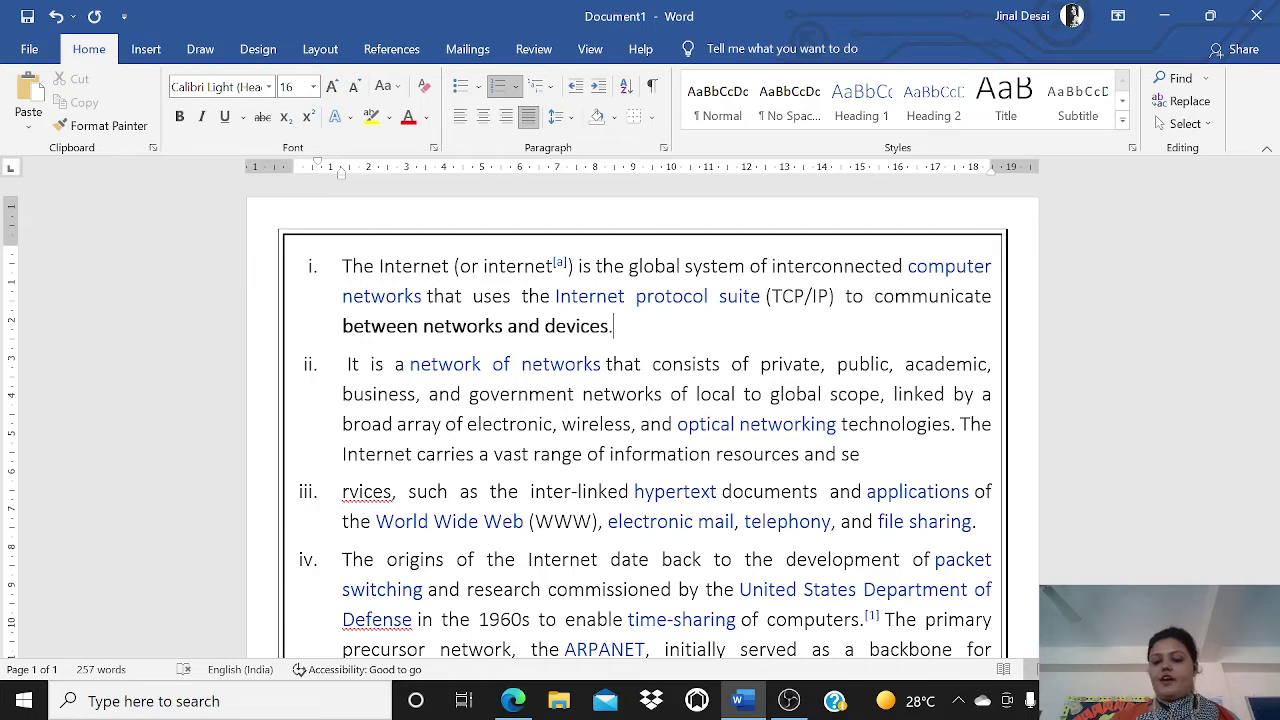
pyautogui.scroll(5, 640, 420)
pyautogui.scroll(-3, 640, 420)
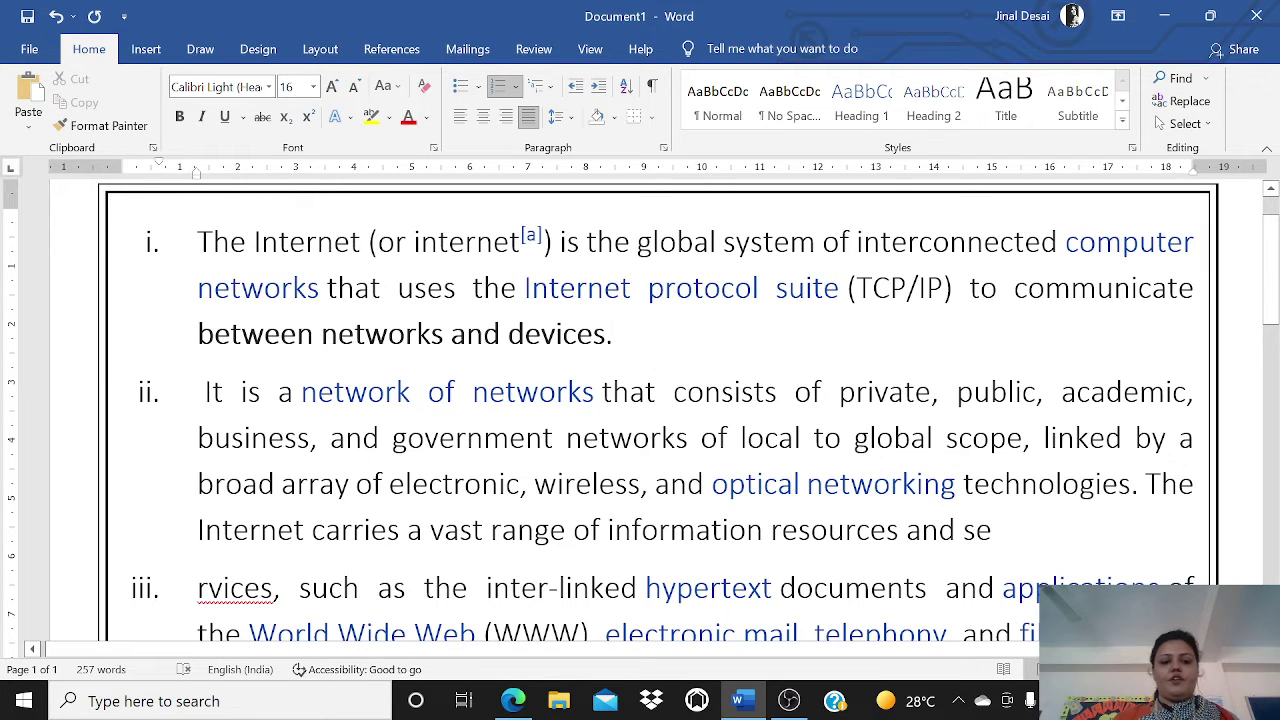
pyautogui.moveTo(197, 334); pyautogui.dragTo(606, 334)
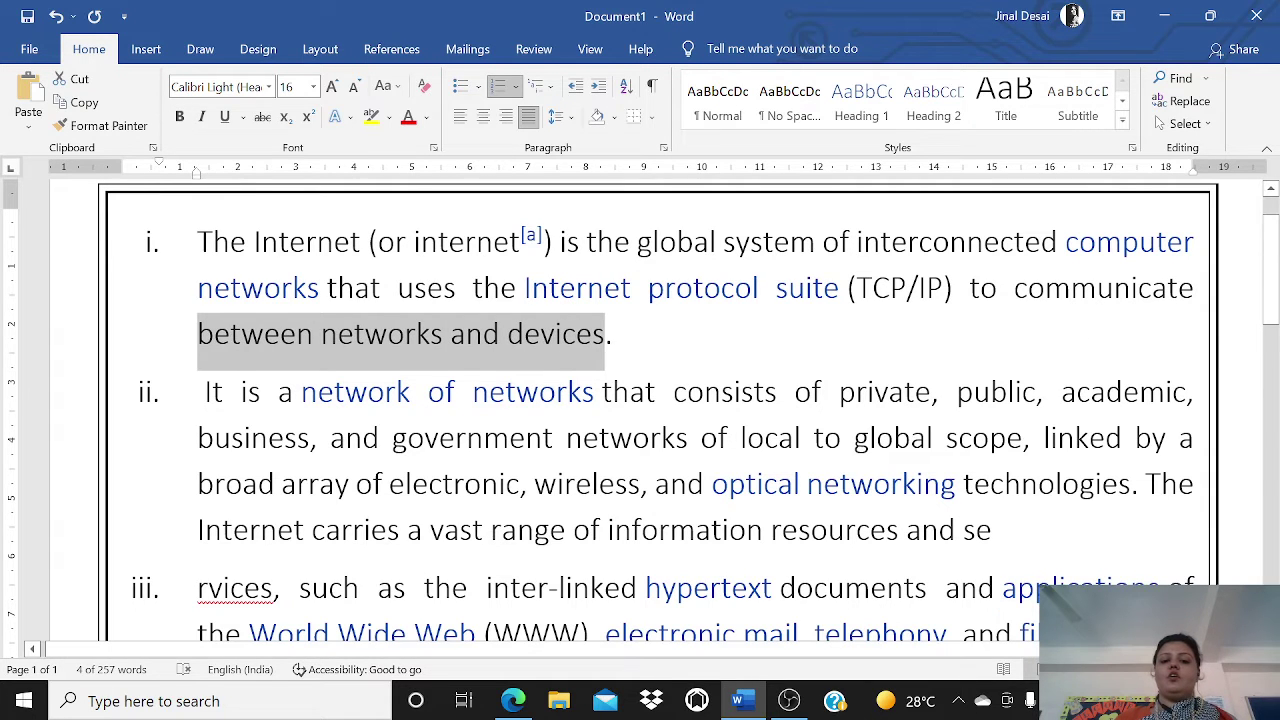
pyautogui.click(612, 334)
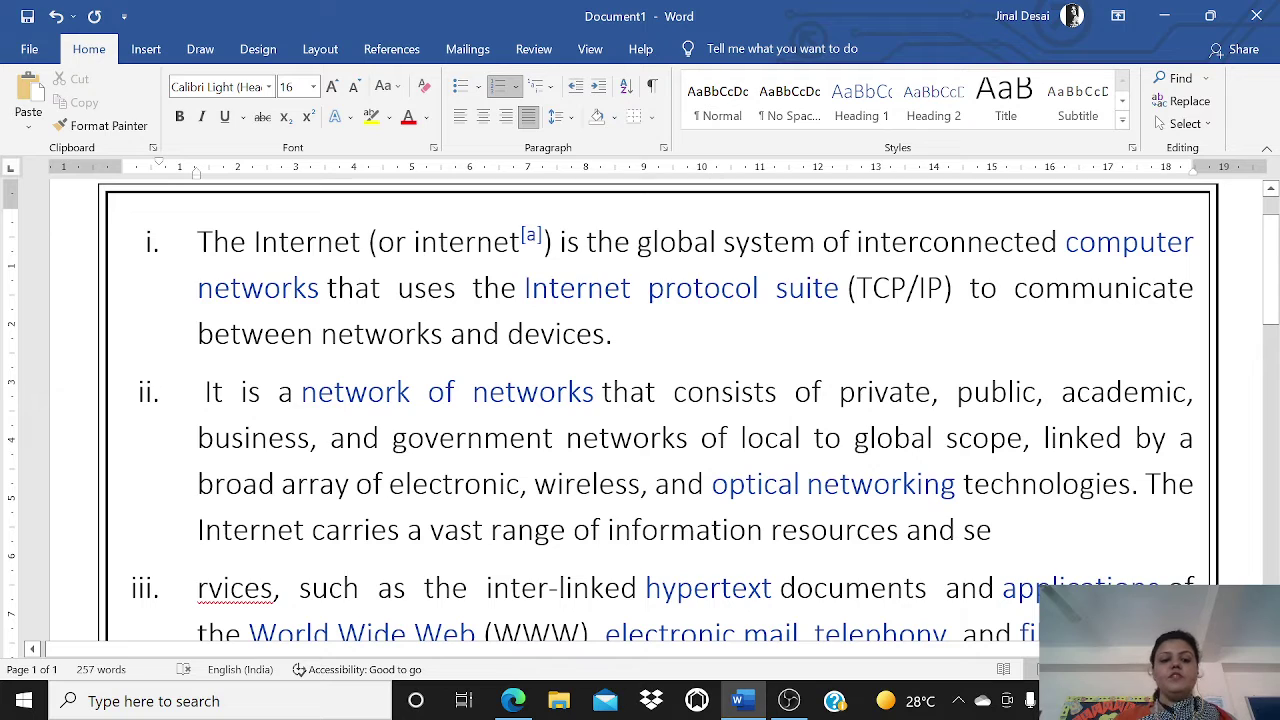
pyautogui.moveTo(197, 334); pyautogui.dragTo(578, 368)
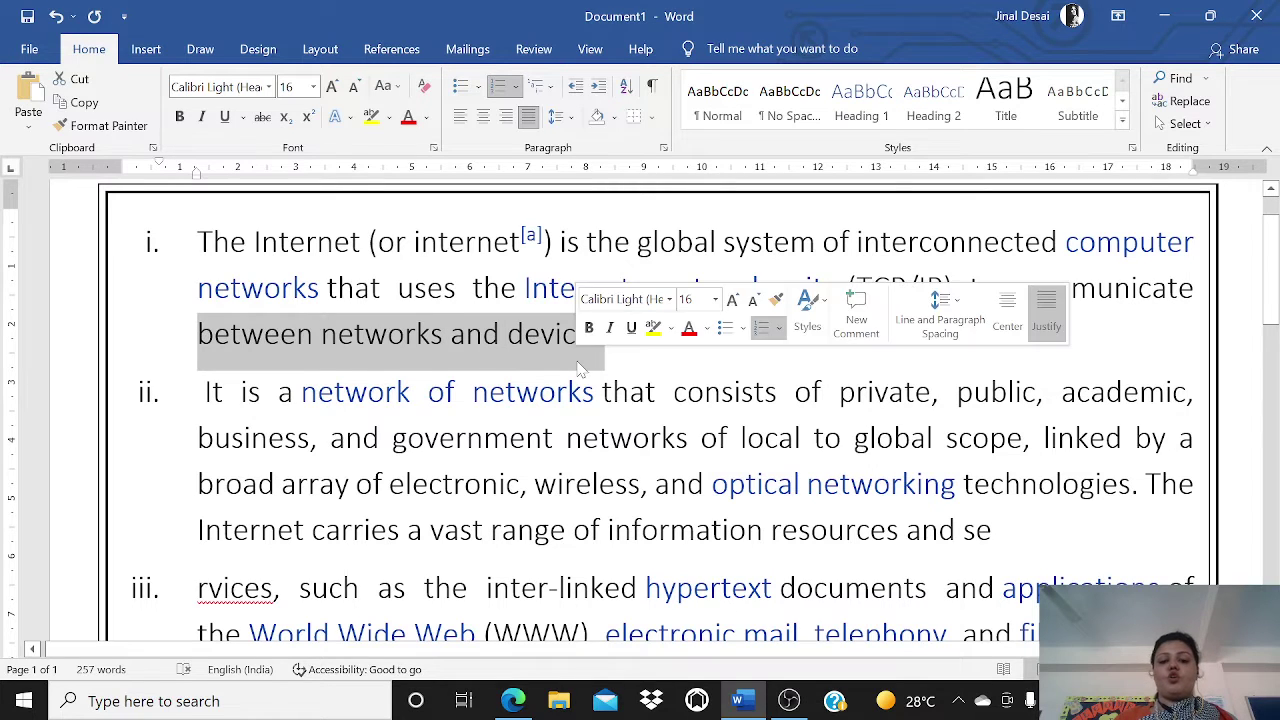
# Toggle italics on the phrase repeatedly, leaving it non-italic, then give it a single underline
pyautogui.click(203, 117)
pyautogui.click(203, 117)
pyautogui.click(203, 117)
pyautogui.click(203, 117)
pyautogui.click(203, 117)
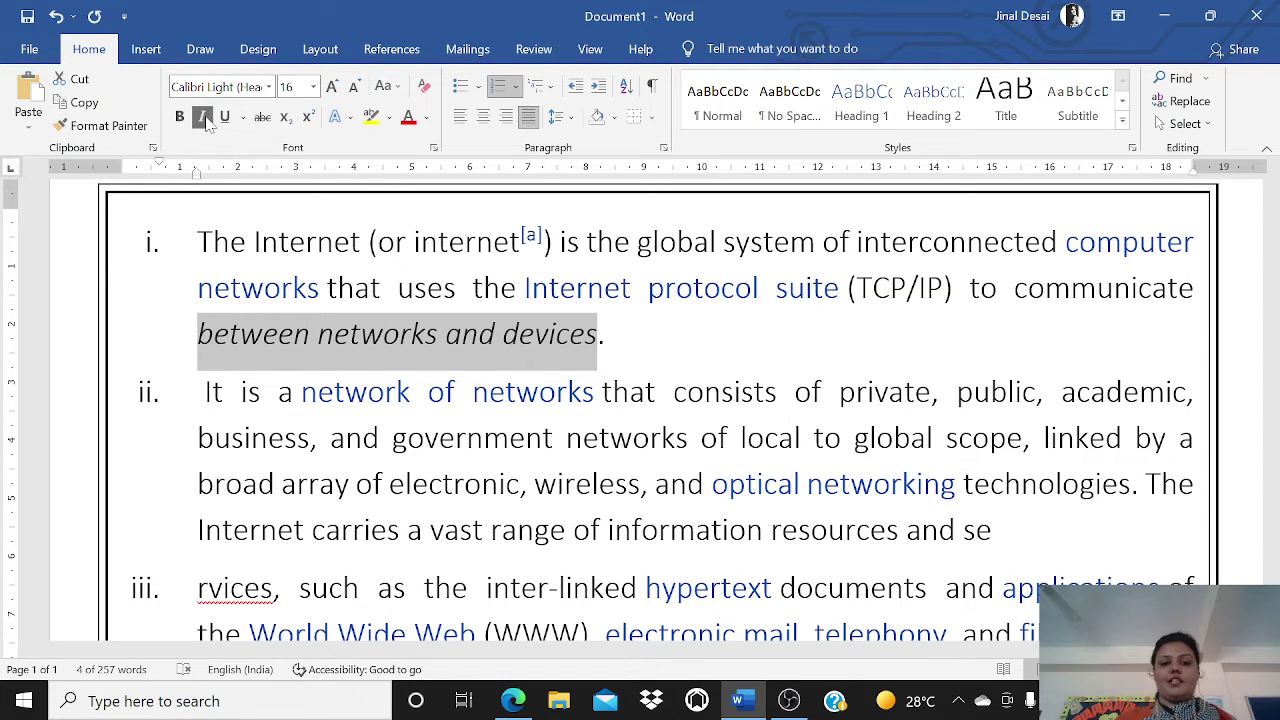
pyautogui.click(203, 117)
pyautogui.click(225, 117)
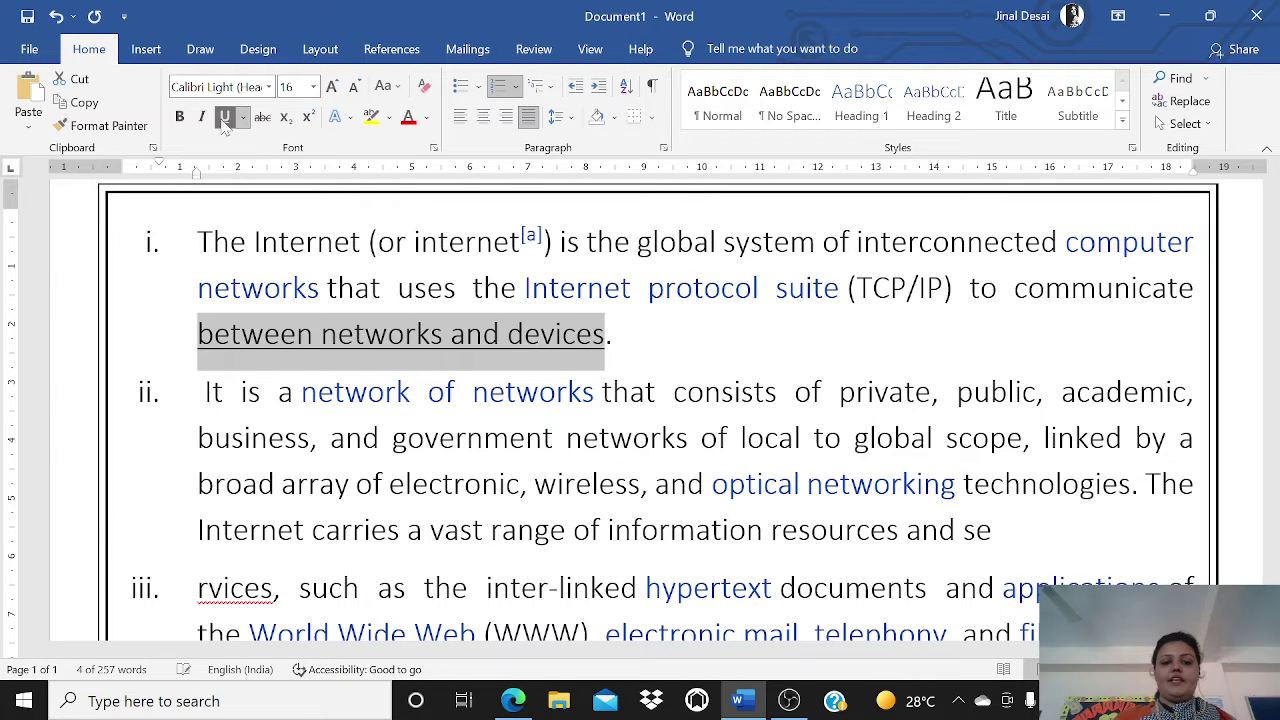
# Reselect 'between networks and devices' to change its underline style
pyautogui.press('End')
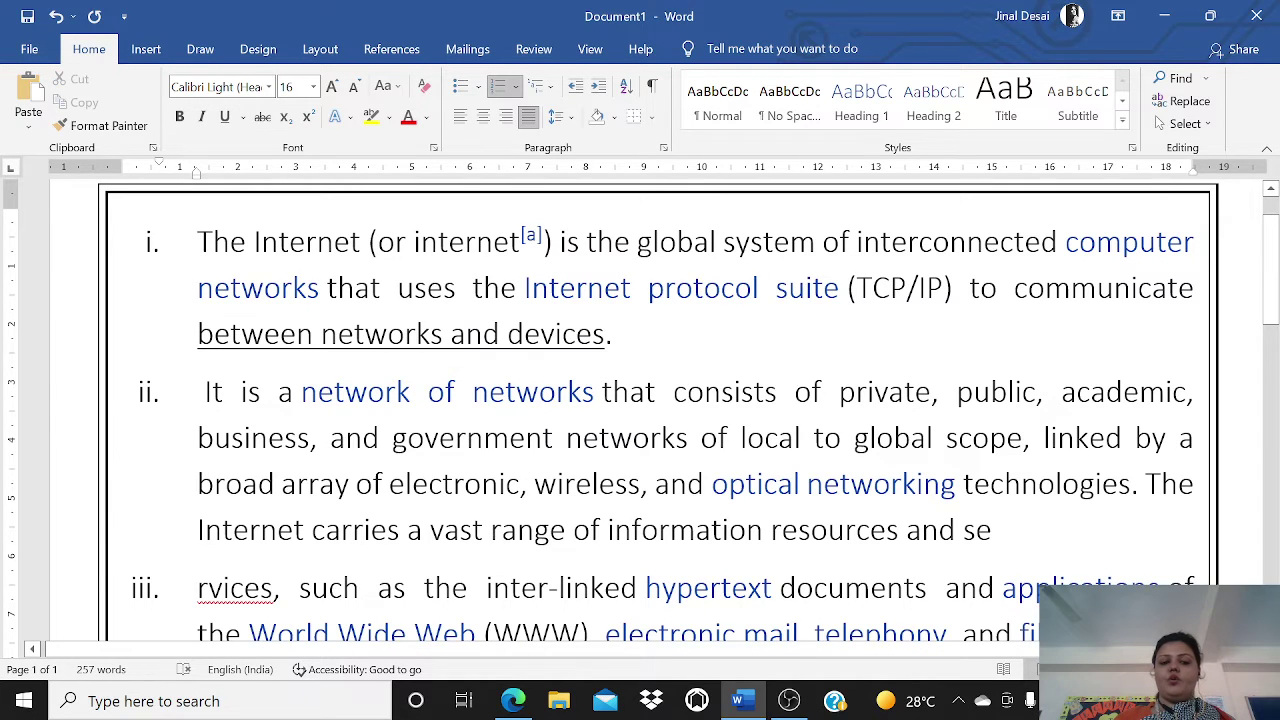
pyautogui.moveTo(197, 334); pyautogui.dragTo(605, 334)
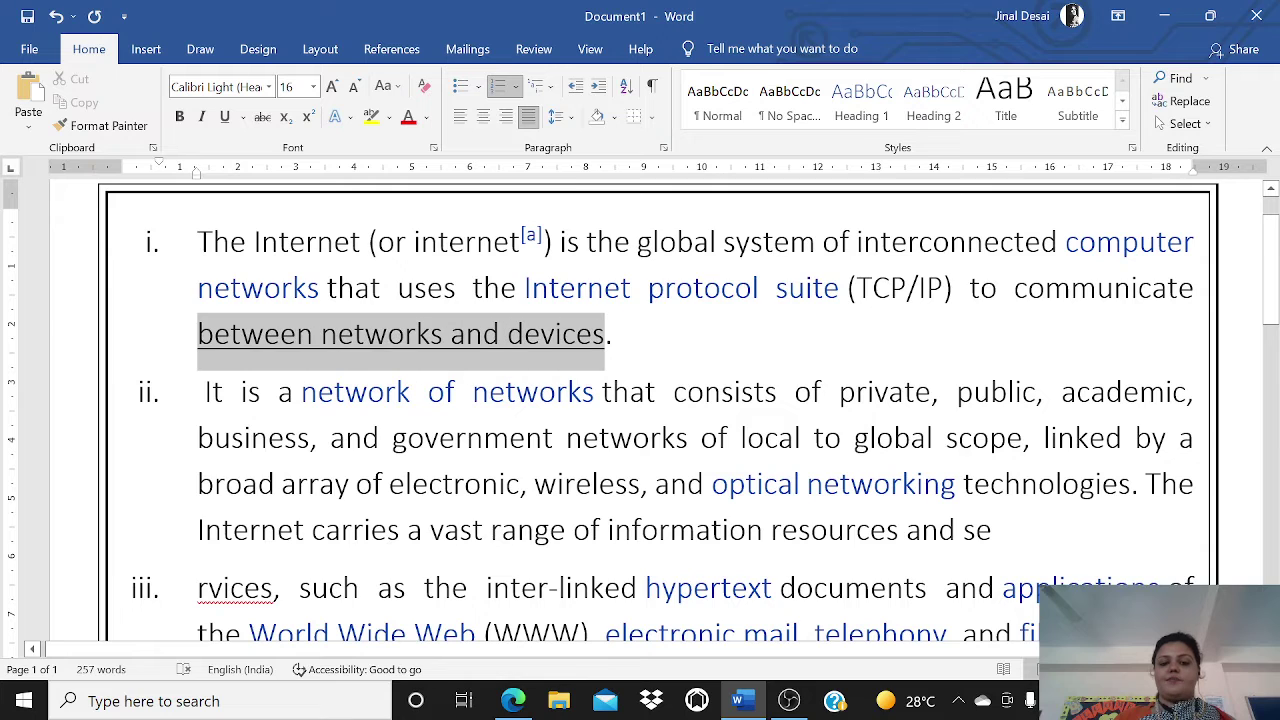
pyautogui.click(242, 117)
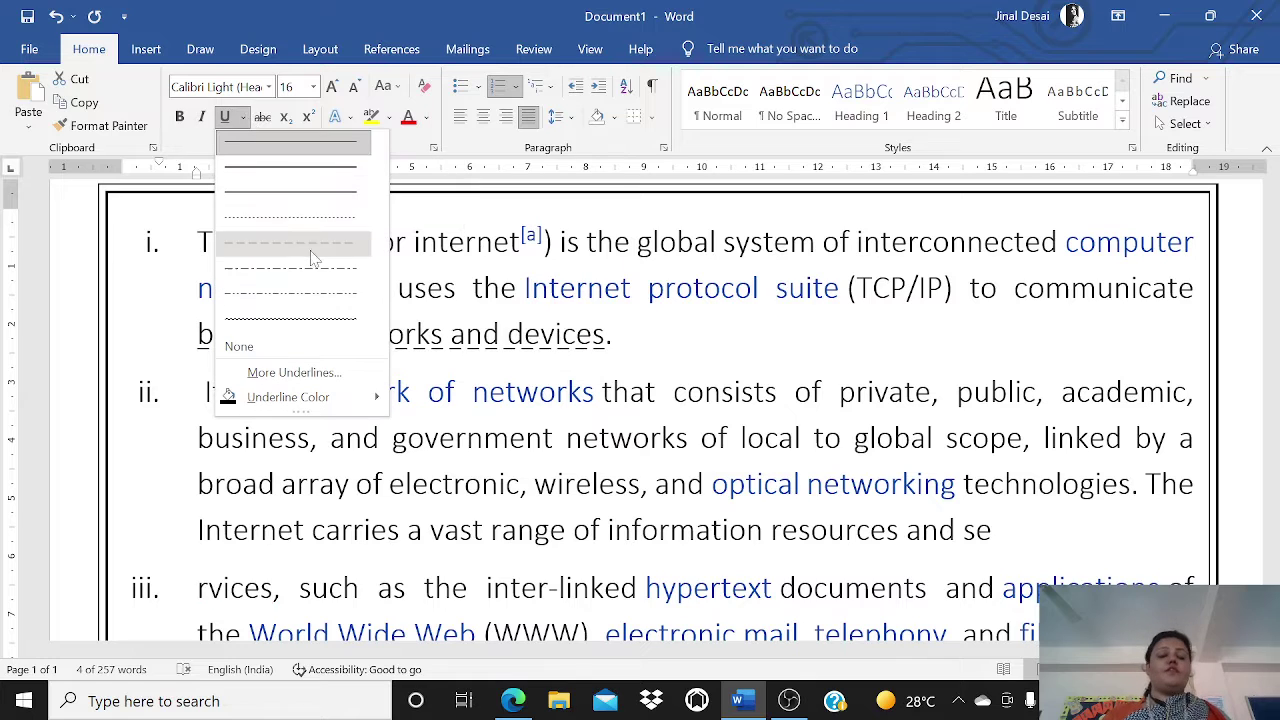
# Replace the phrase's plain underline with a patterned underline style and deselect to view it
pyautogui.click(333, 322)
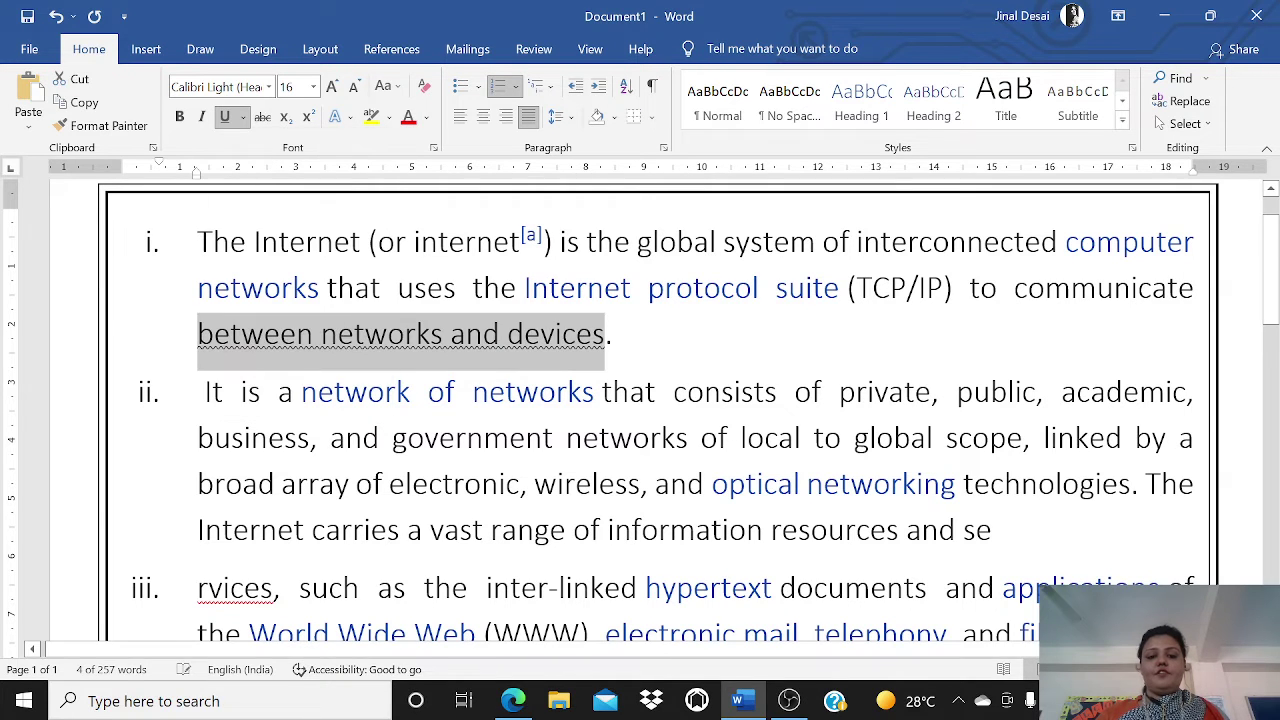
pyautogui.click(677, 288)
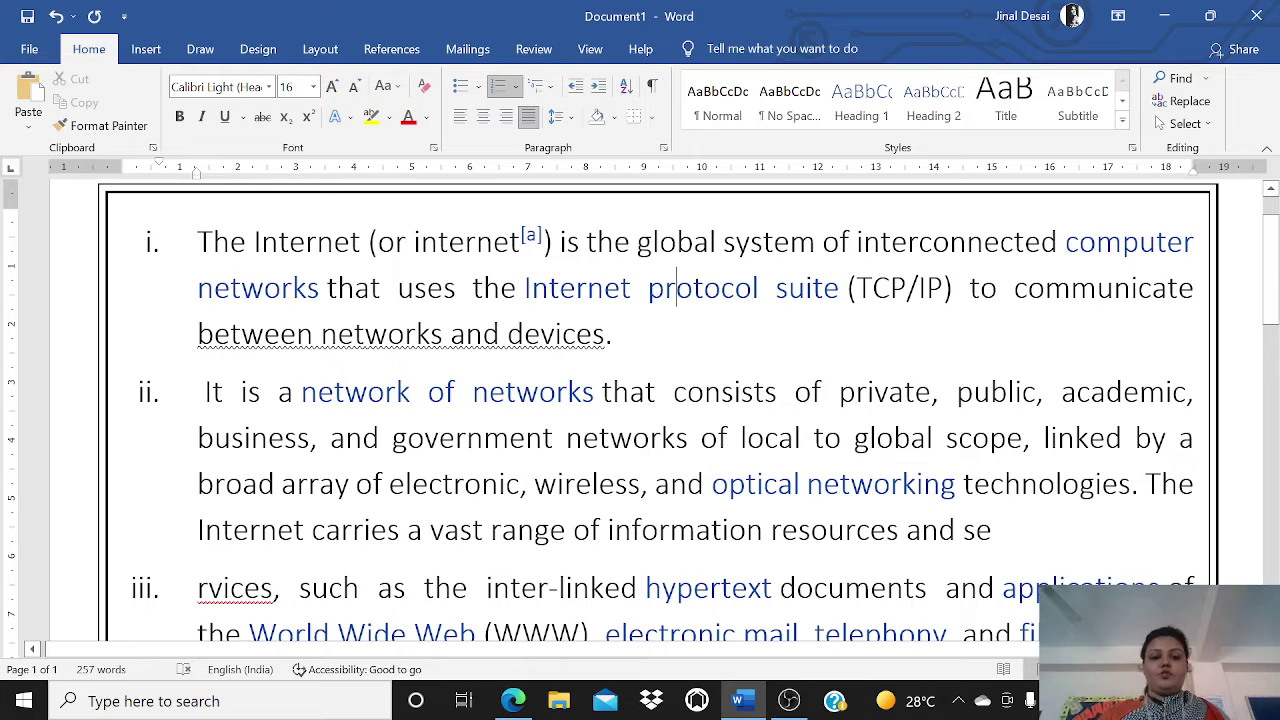